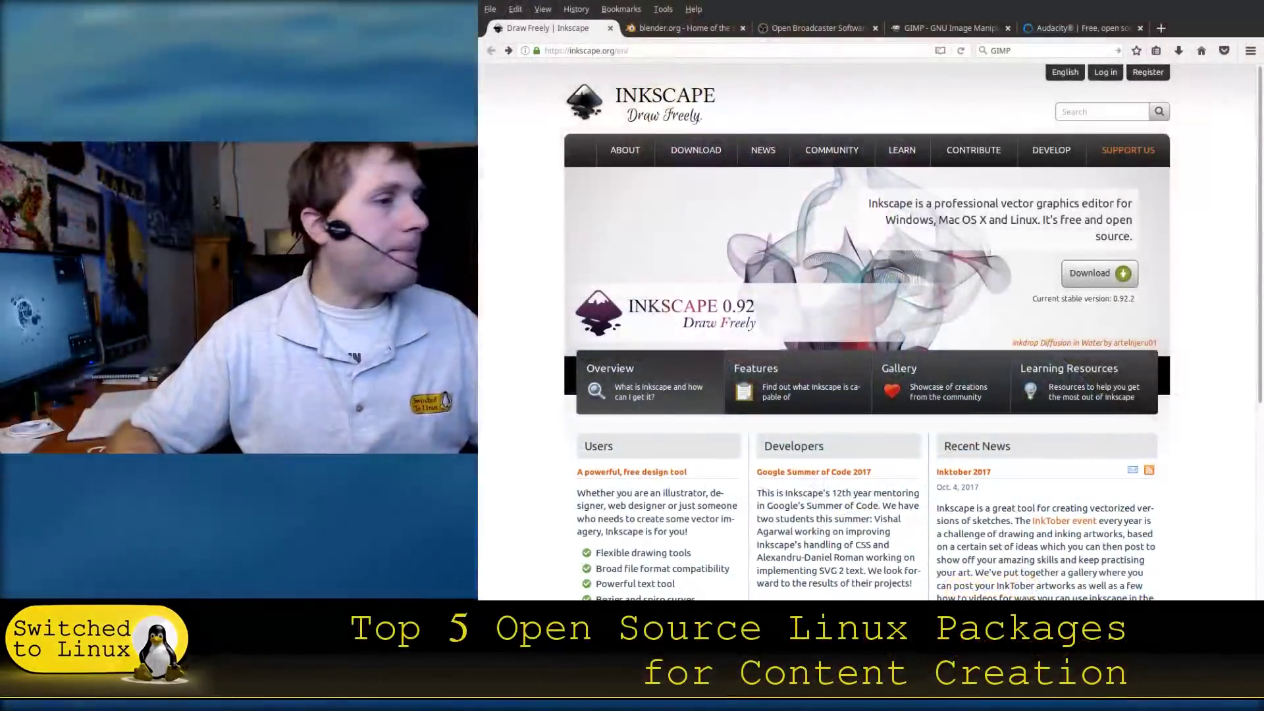
# - Go to the Inkscape 0.92.2 download page and skim its release notes
pyautogui.moveTo(769, 141)
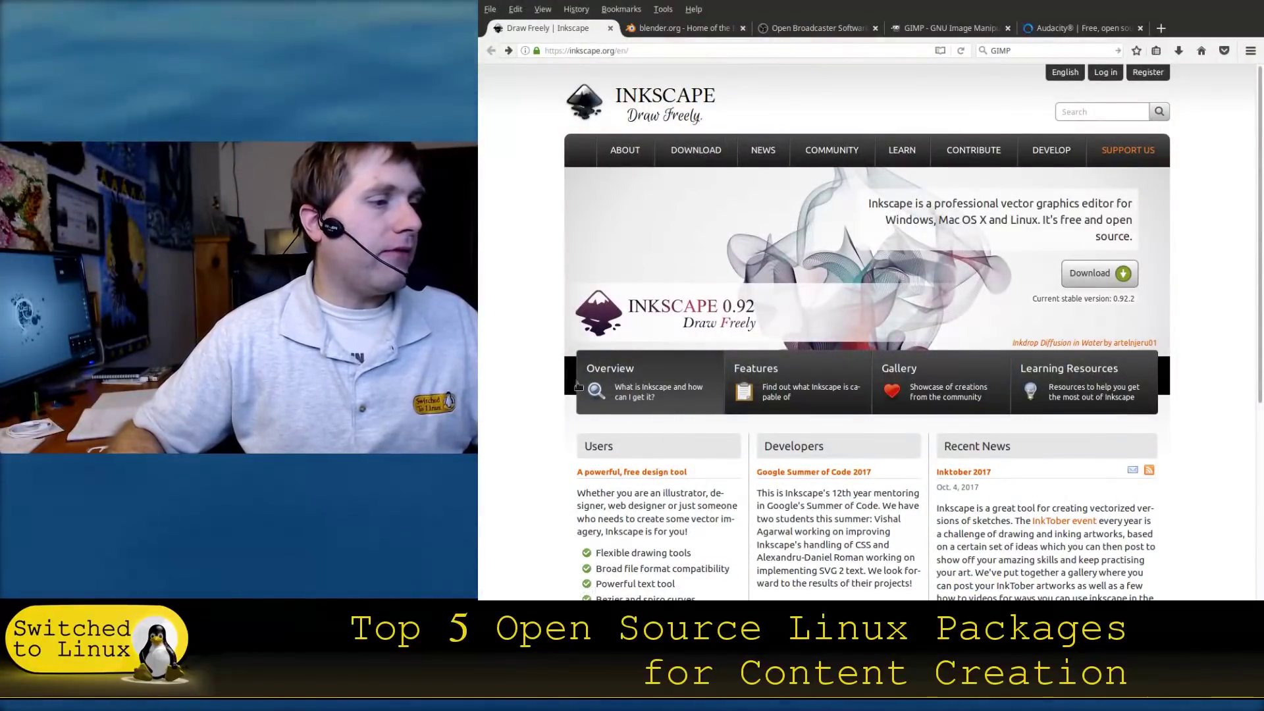
pyautogui.moveTo(832, 142)
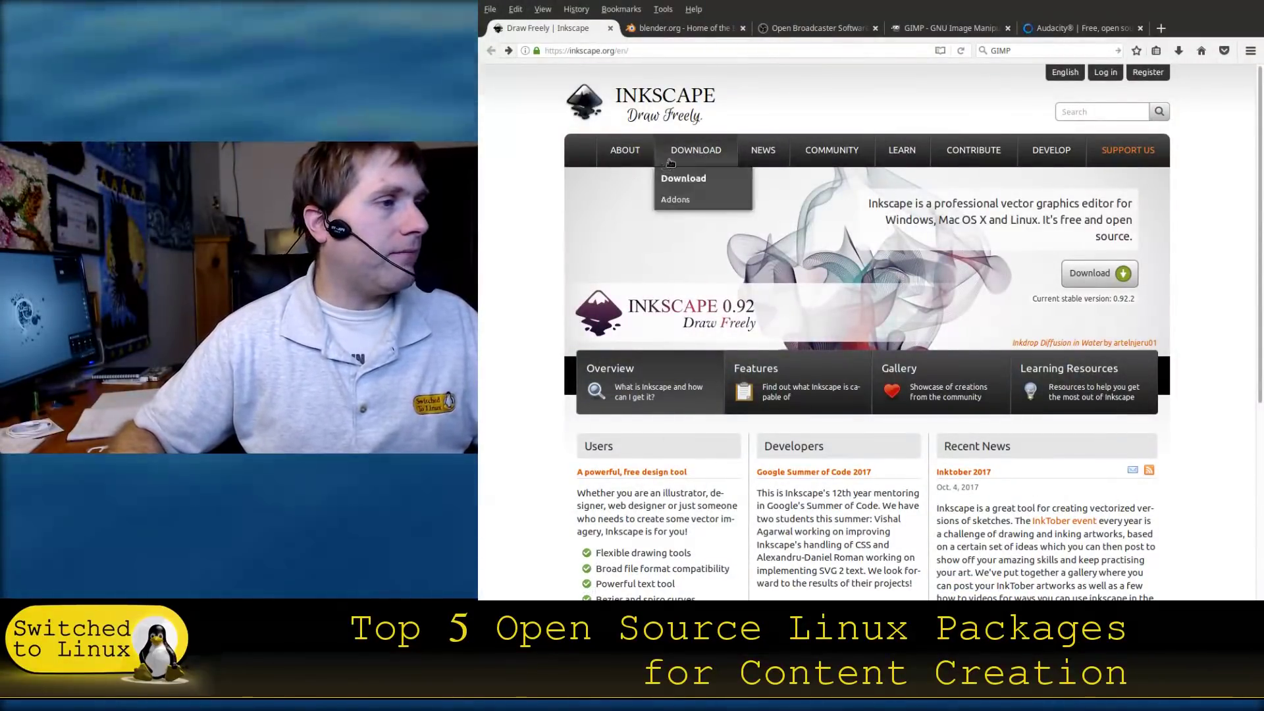
pyautogui.click(678, 177)
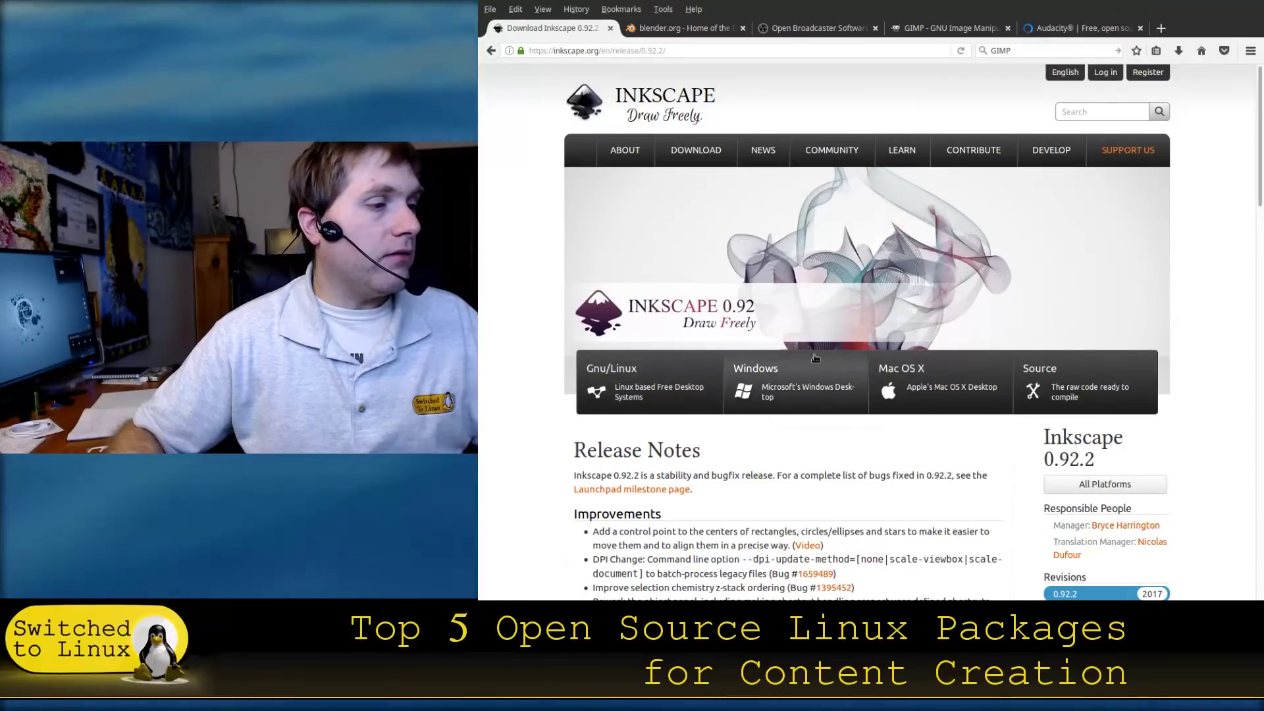
pyautogui.moveTo(623, 141)
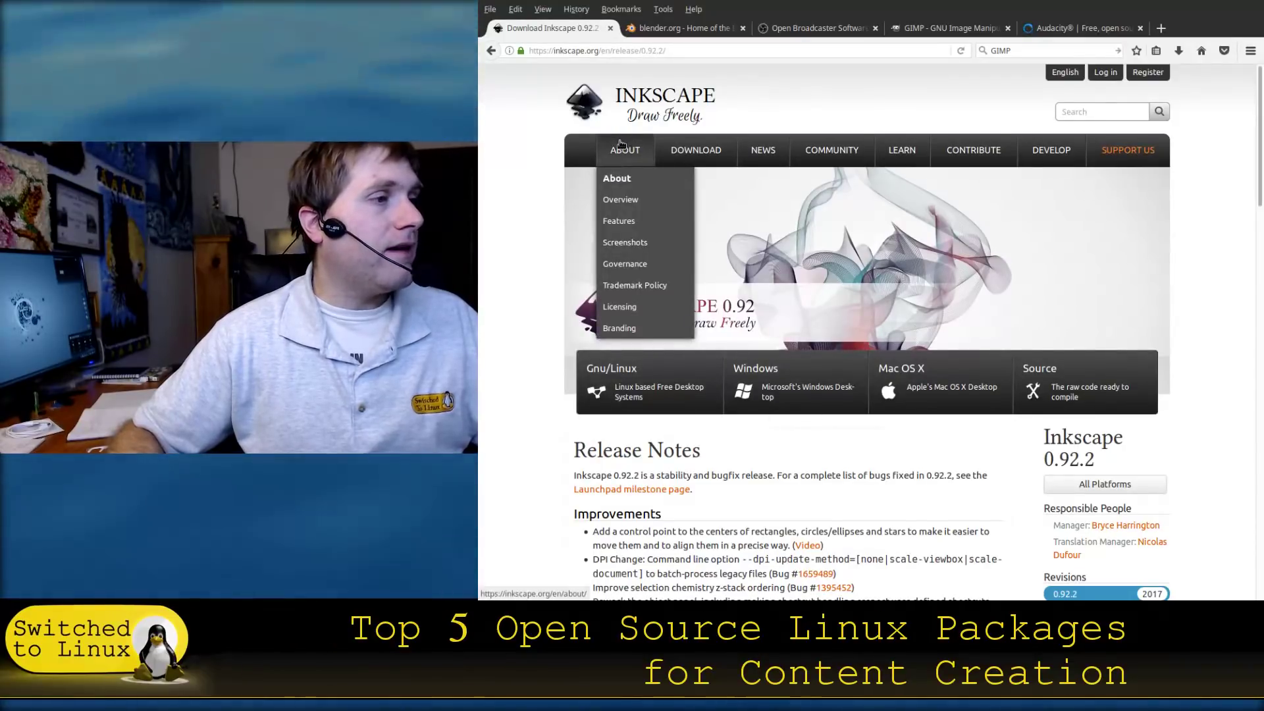
pyautogui.scroll(-3, 940, 183)
pyautogui.scroll(3, 940, 183)
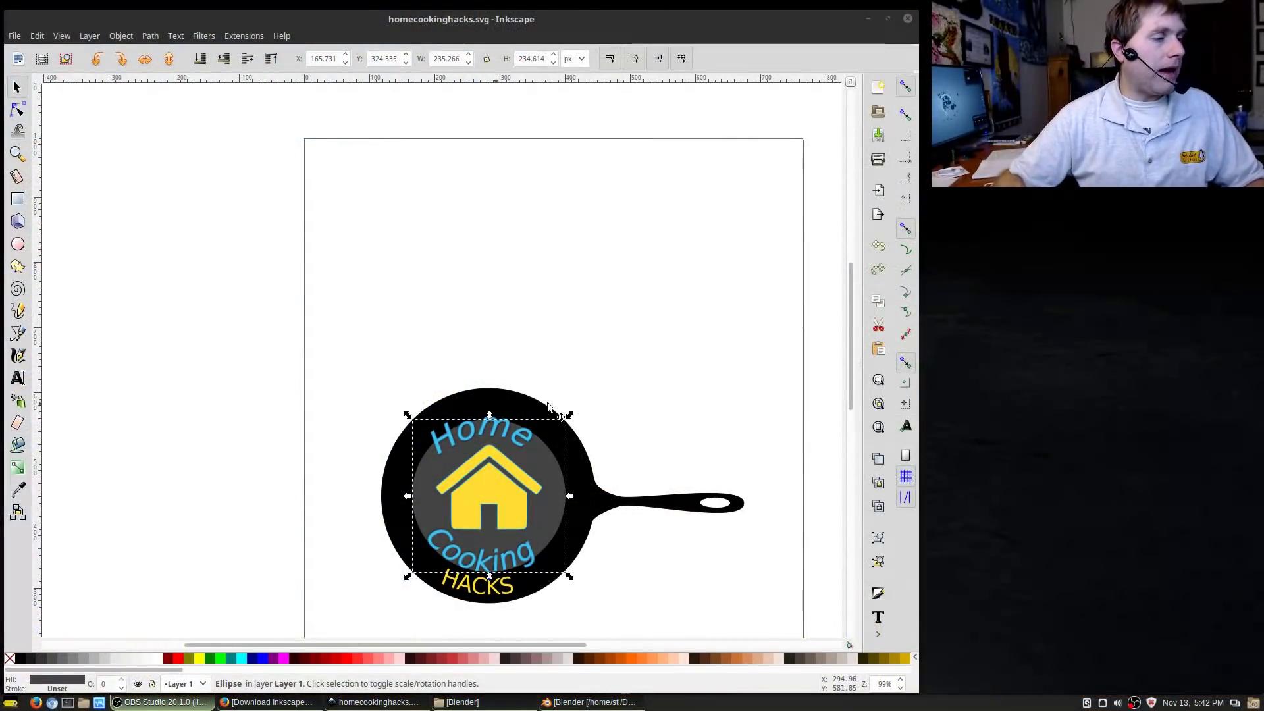
# - Rotate the curved Home text around its centre, then undo the rotation
pyautogui.scroll(-5, 764, 290)
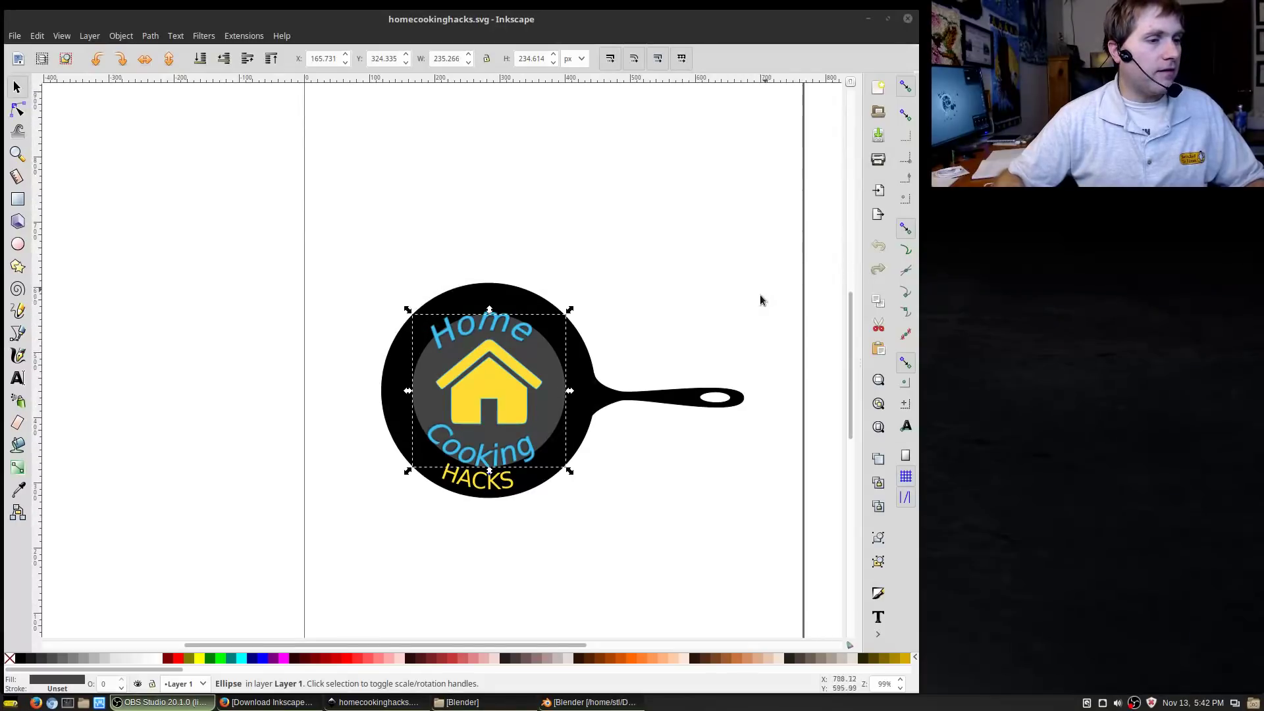
pyautogui.scroll(6, 751, 310)
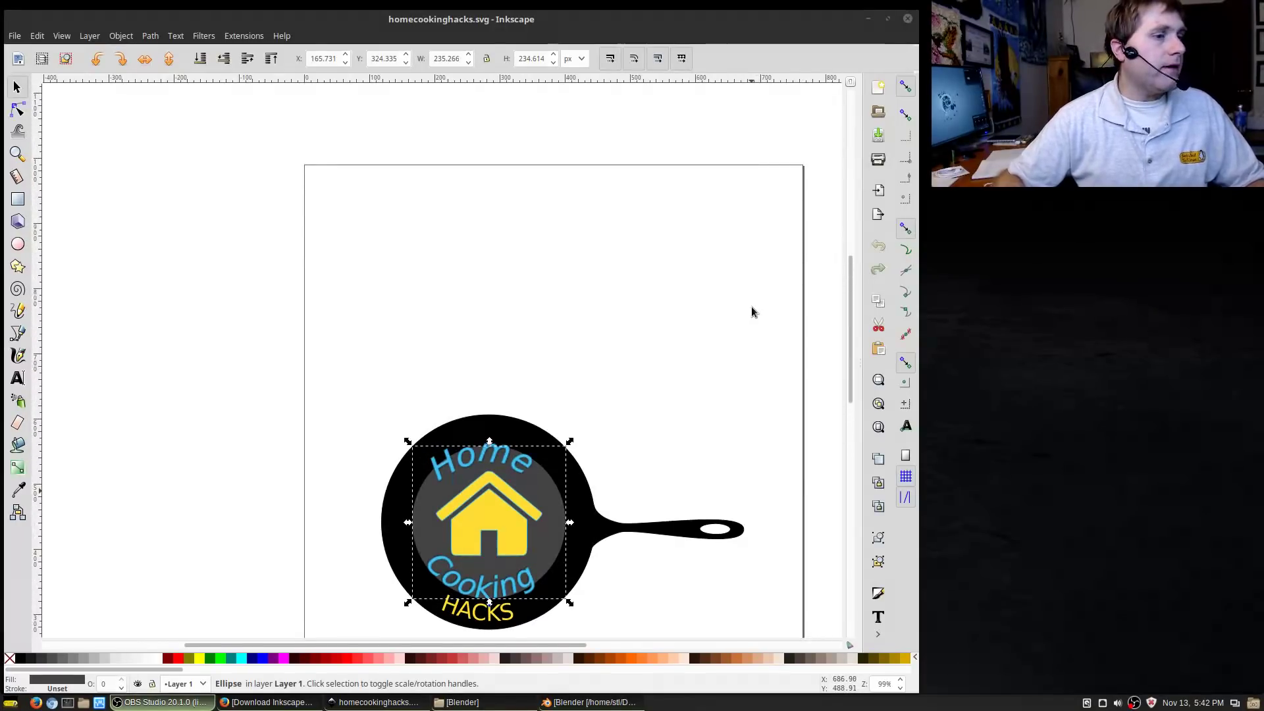
pyautogui.click(483, 455)
pyautogui.click(483, 455)
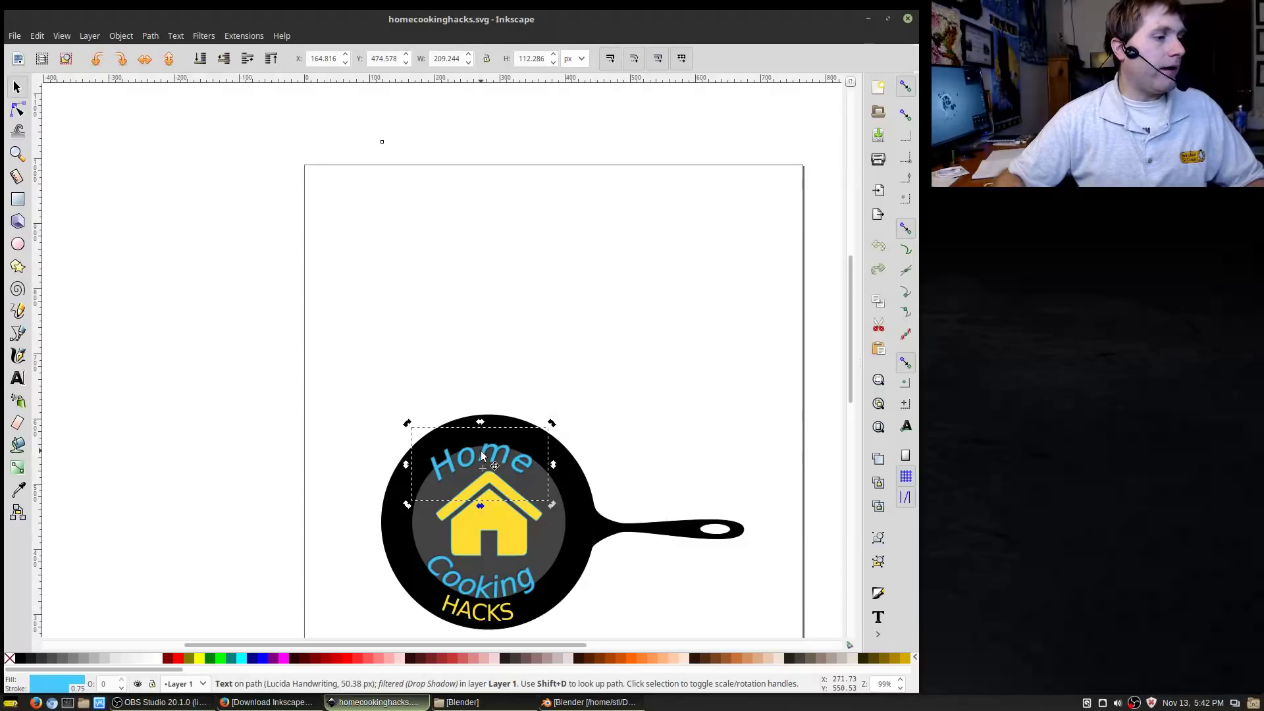
pyautogui.moveTo(553, 505)
pyautogui.mouseDown()
pyautogui.moveTo(584, 437)
pyautogui.moveTo(574, 503)
pyautogui.mouseUp()
pyautogui.rightClick(681, 394)
pyautogui.click(583, 500)
pyautogui.hotkey('ctrl', 'z')
# - Select the yellow house, the black frying pan and its grey inner circle in turn
pyautogui.click(511, 538)
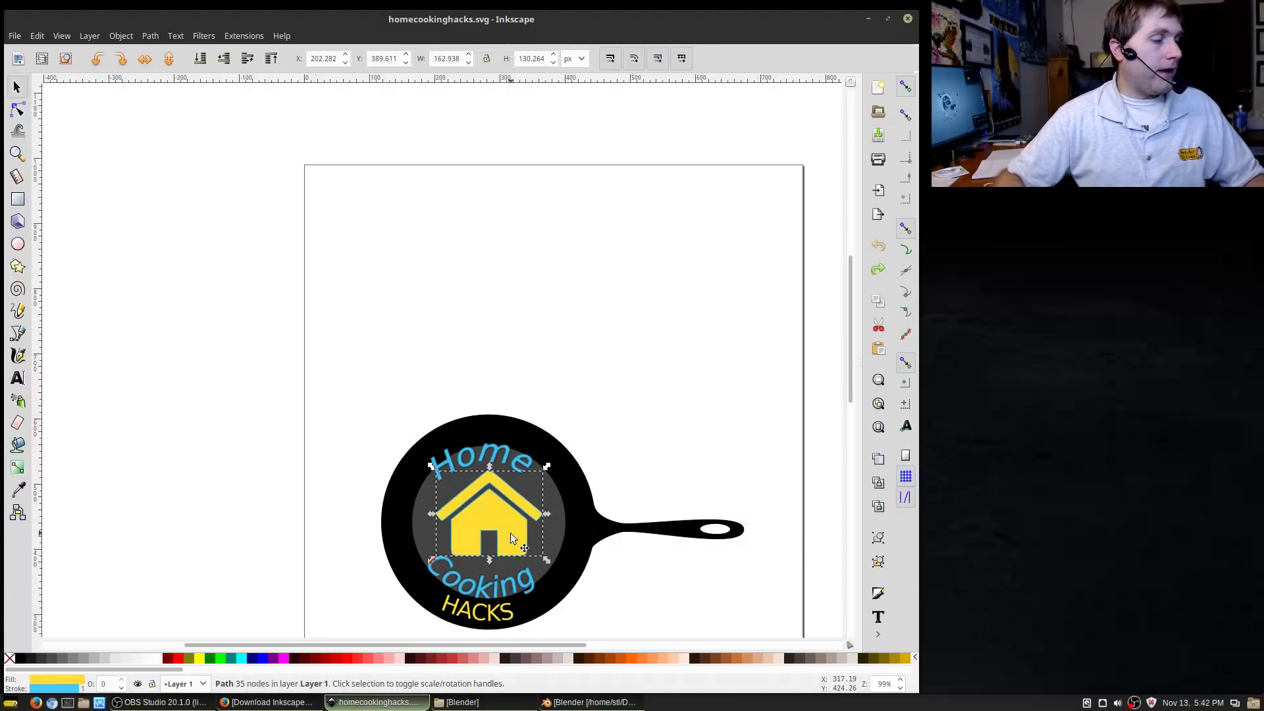
pyautogui.click(574, 512)
pyautogui.click(561, 524)
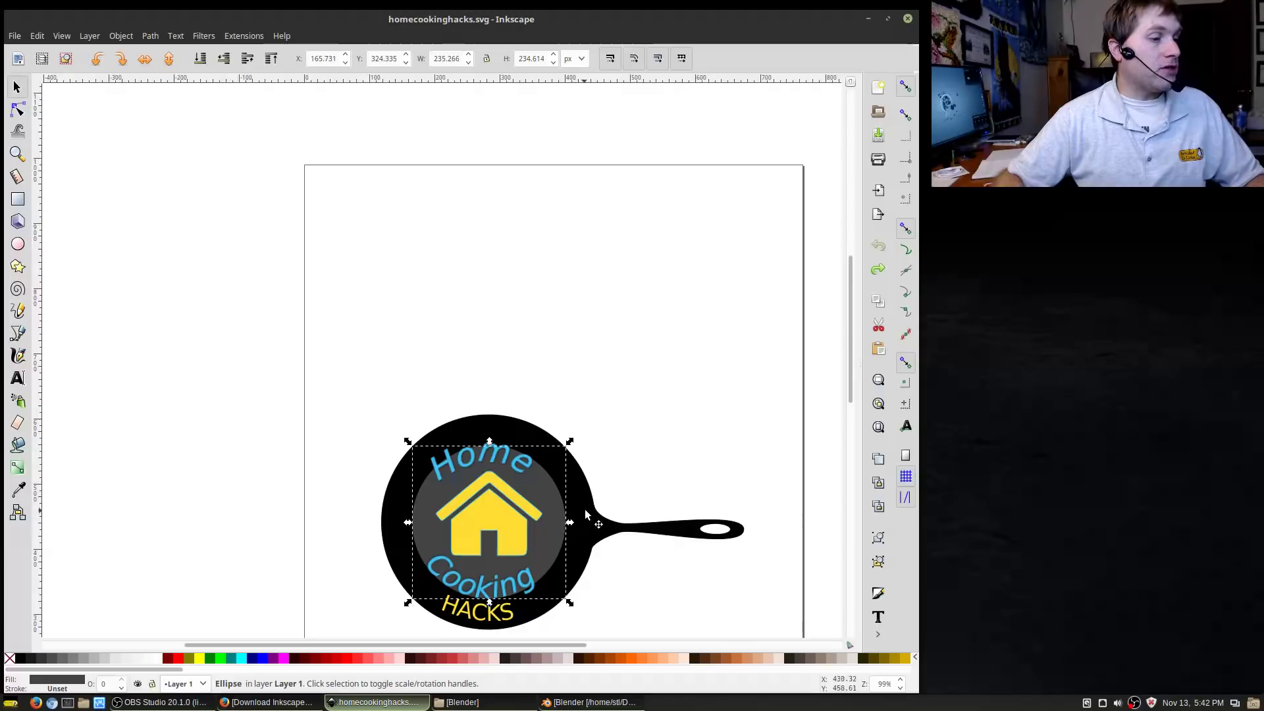
pyautogui.click(568, 523)
pyautogui.scroll(-3, 784, 242)
pyautogui.scroll(2, 781, 231)
pyautogui.scroll(-2, 778, 237)
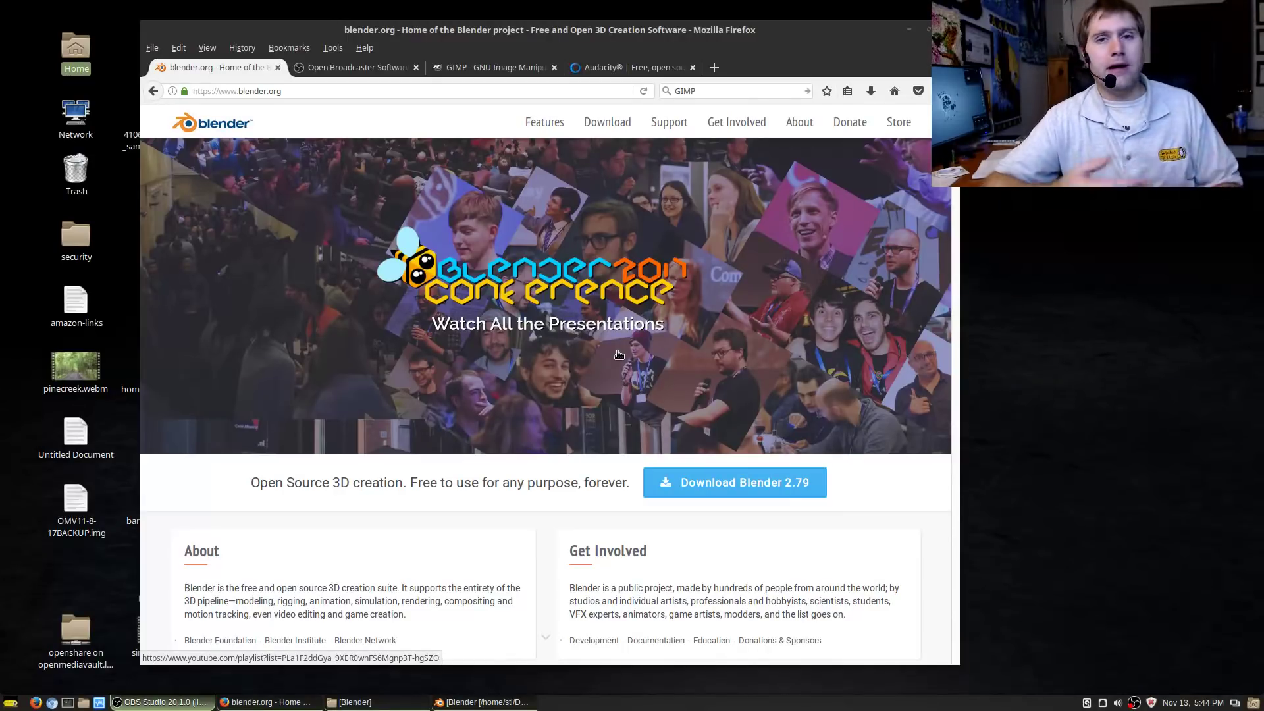
# - Go to the Blender download page offering 2.79 for 64-bit Linux
pyautogui.scroll(-8, 467, 252)
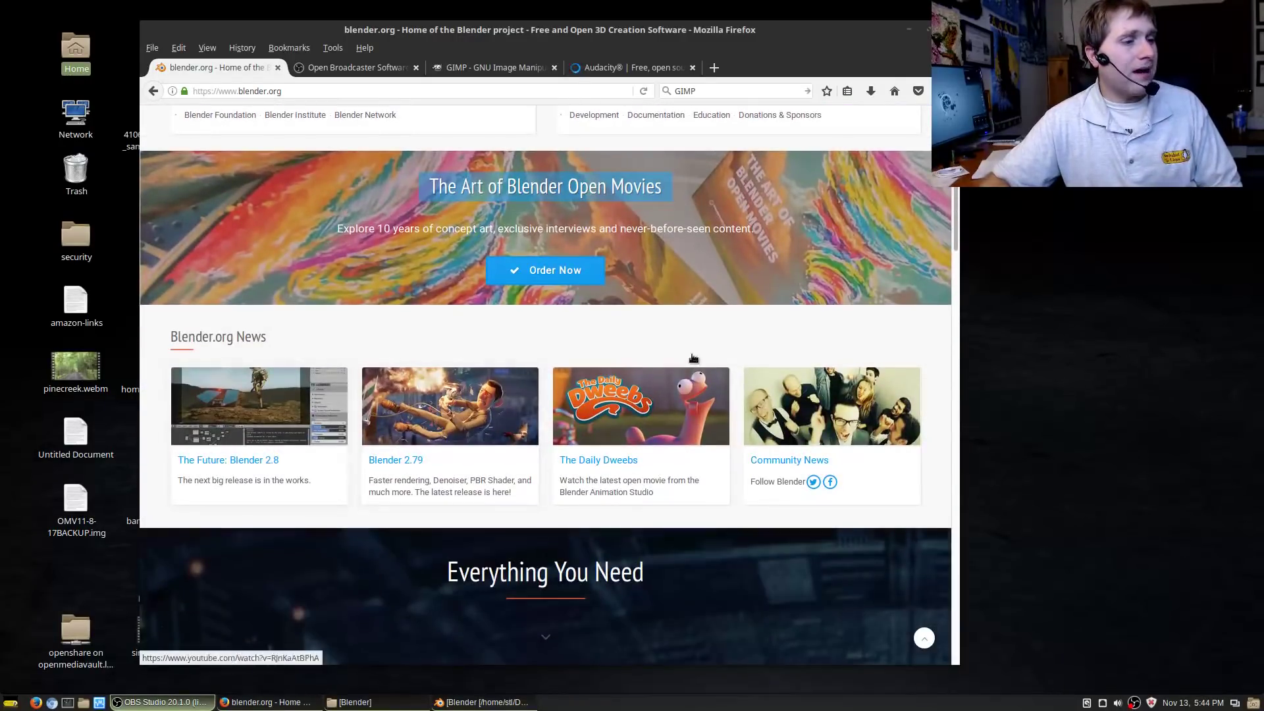
pyautogui.scroll(8, 521, 459)
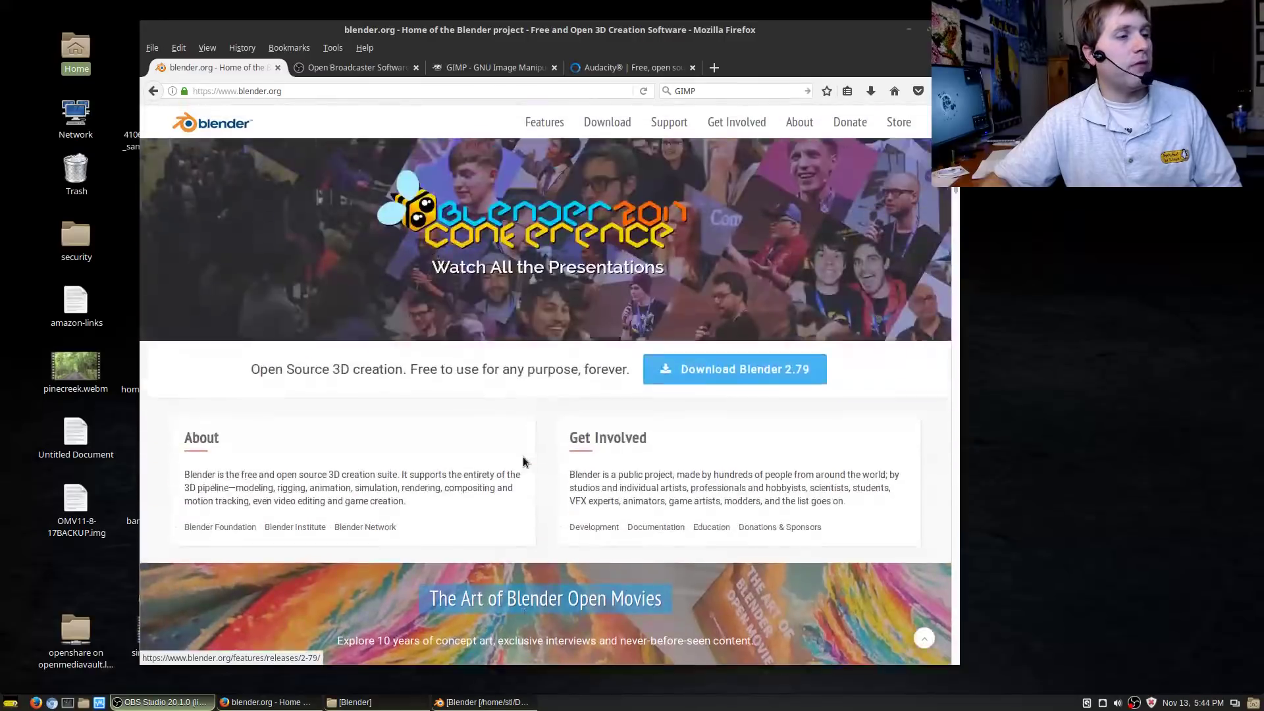
pyautogui.click(597, 128)
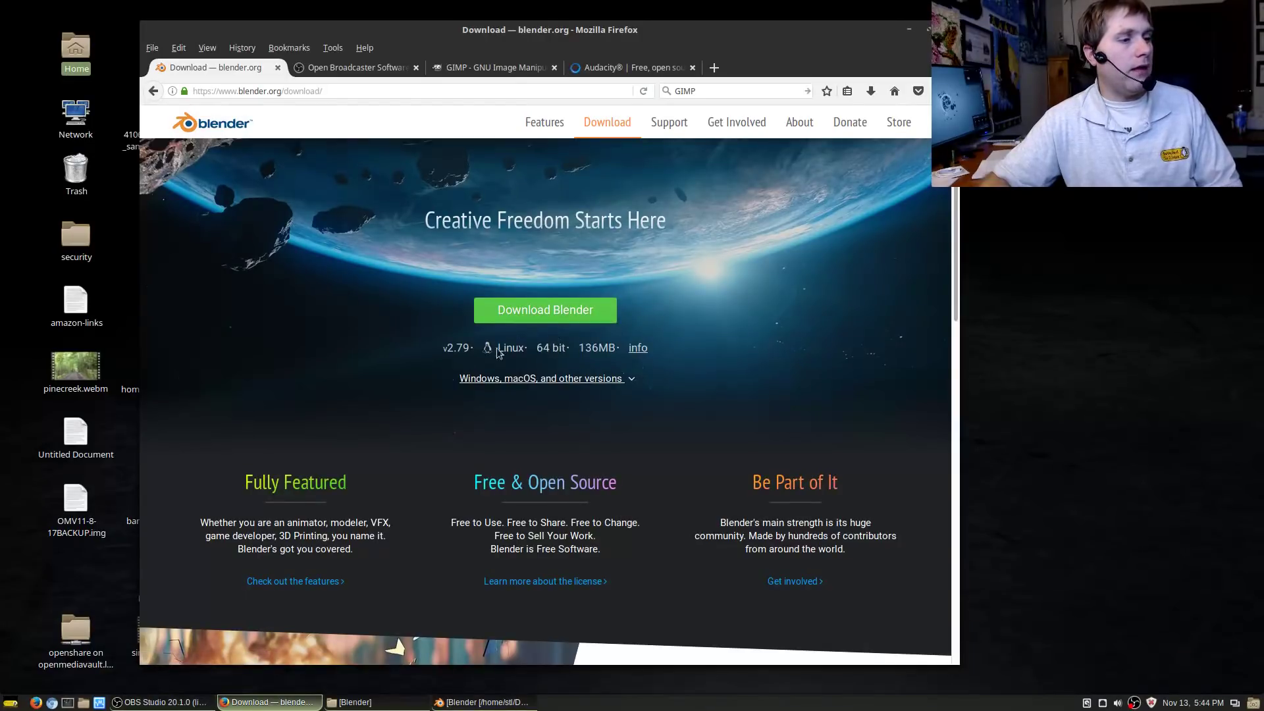
pyautogui.scroll(-10, 627, 493)
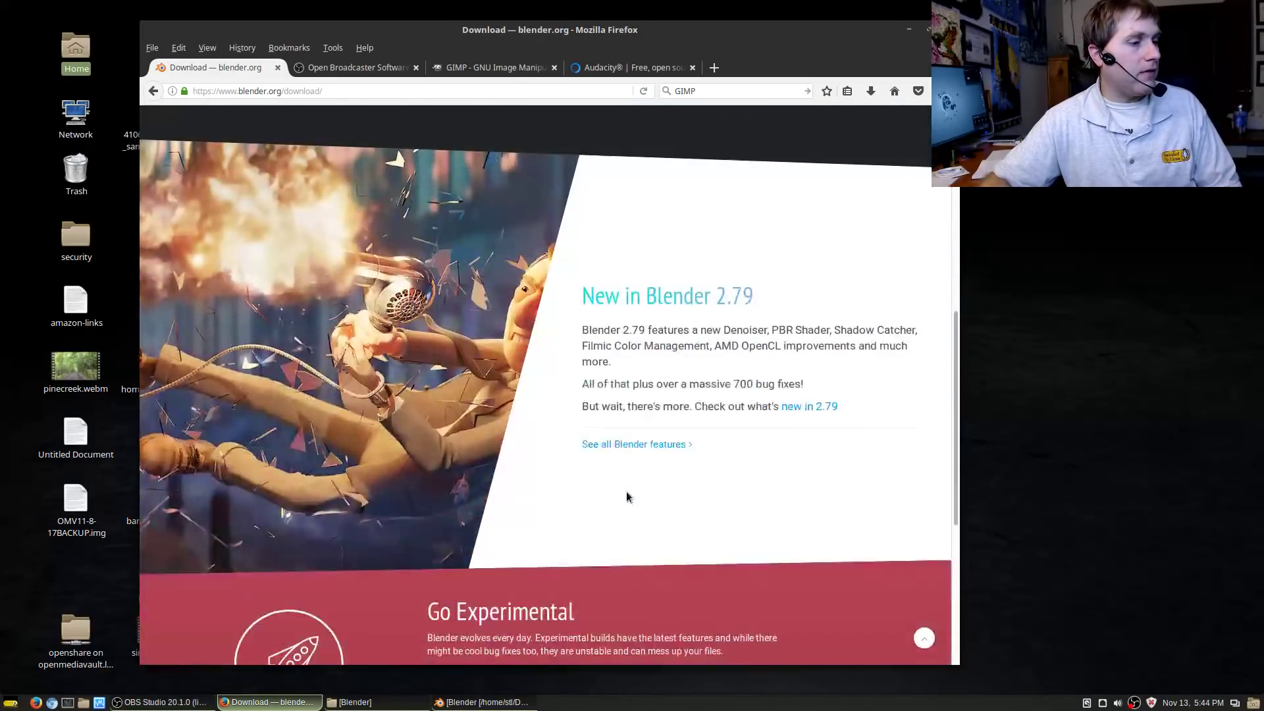
pyautogui.scroll(10, 626, 492)
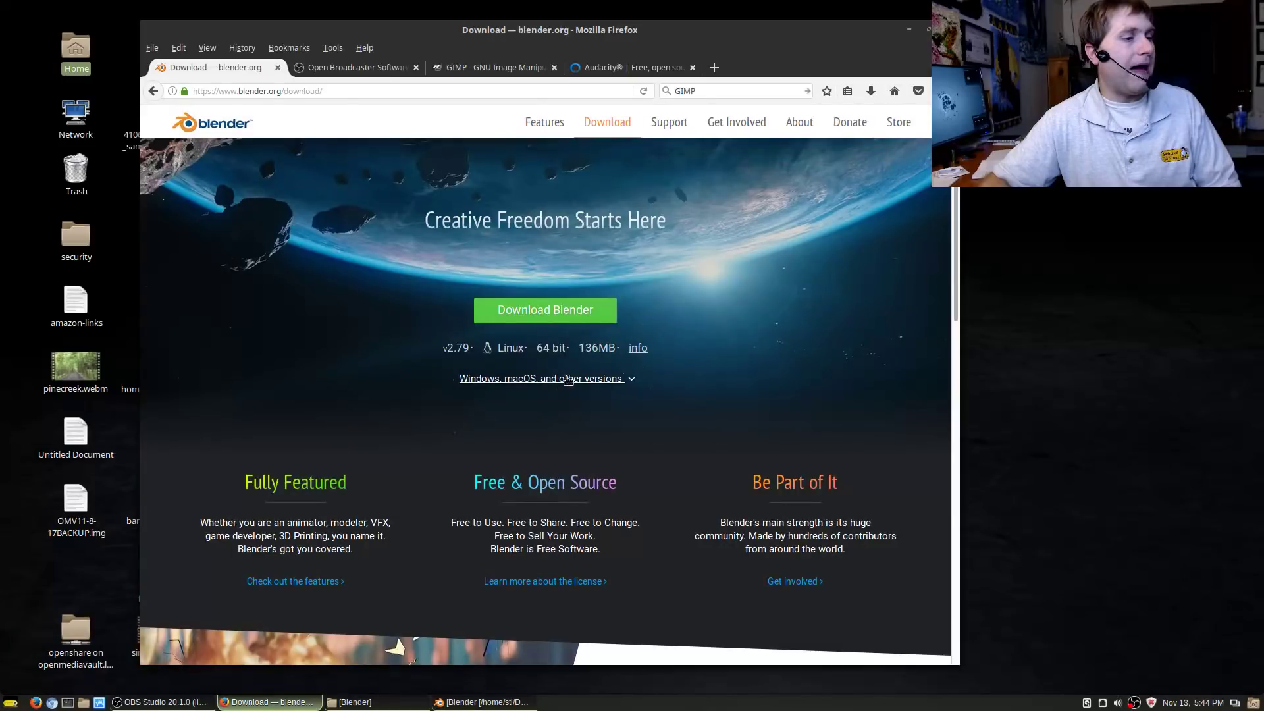
# - Expand and close the 'Windows, macOS, and other versions' list, then bring Blender forward
pyautogui.click(615, 380)
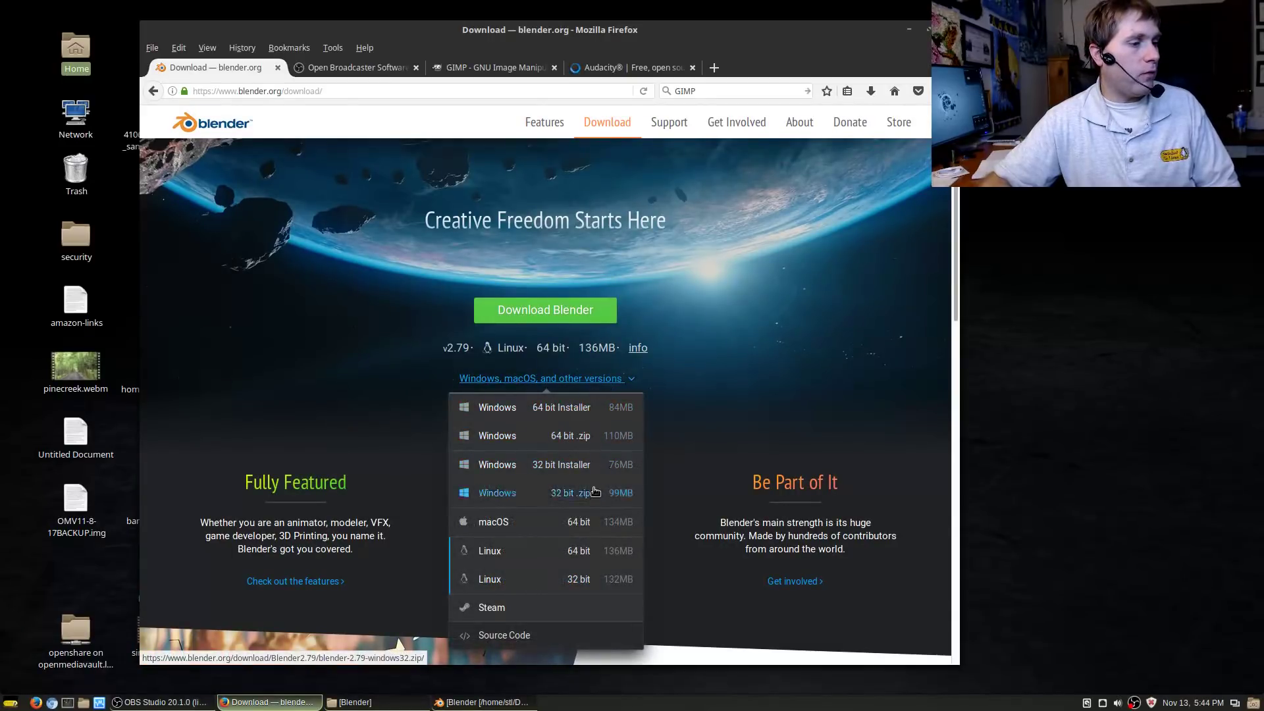
pyautogui.scroll(-1, 573, 568)
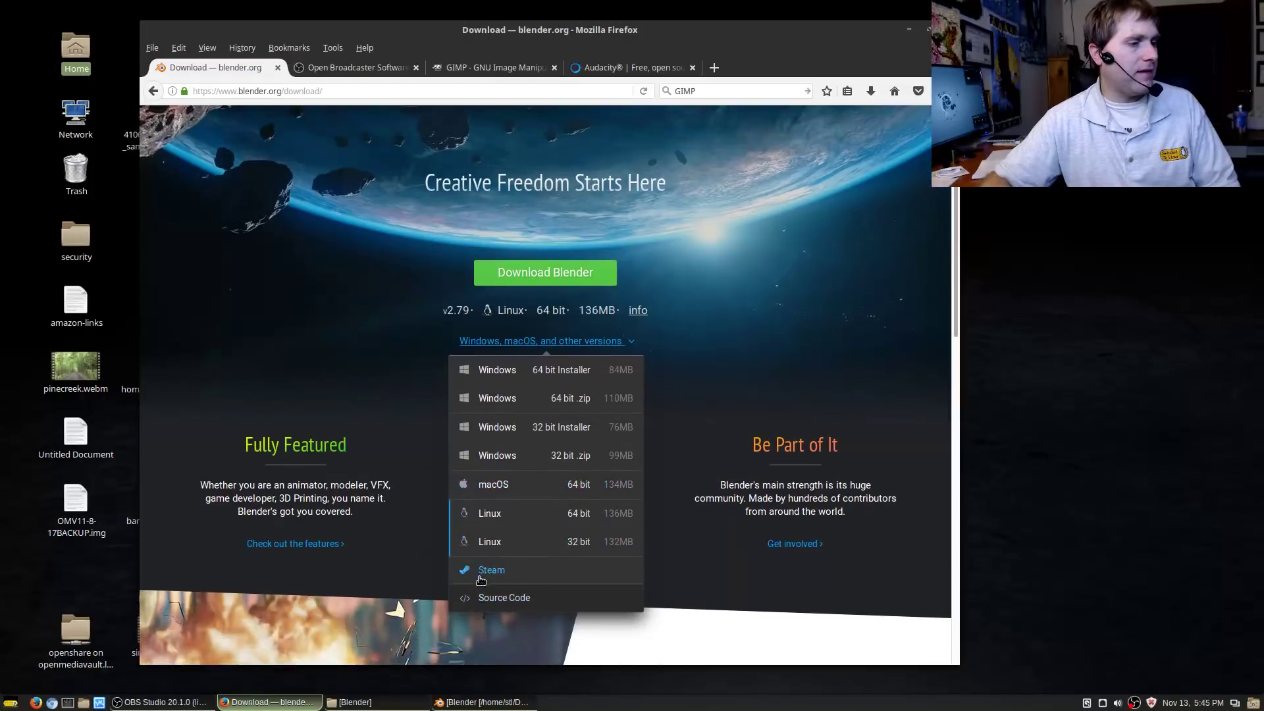
pyautogui.scroll(1, 823, 300)
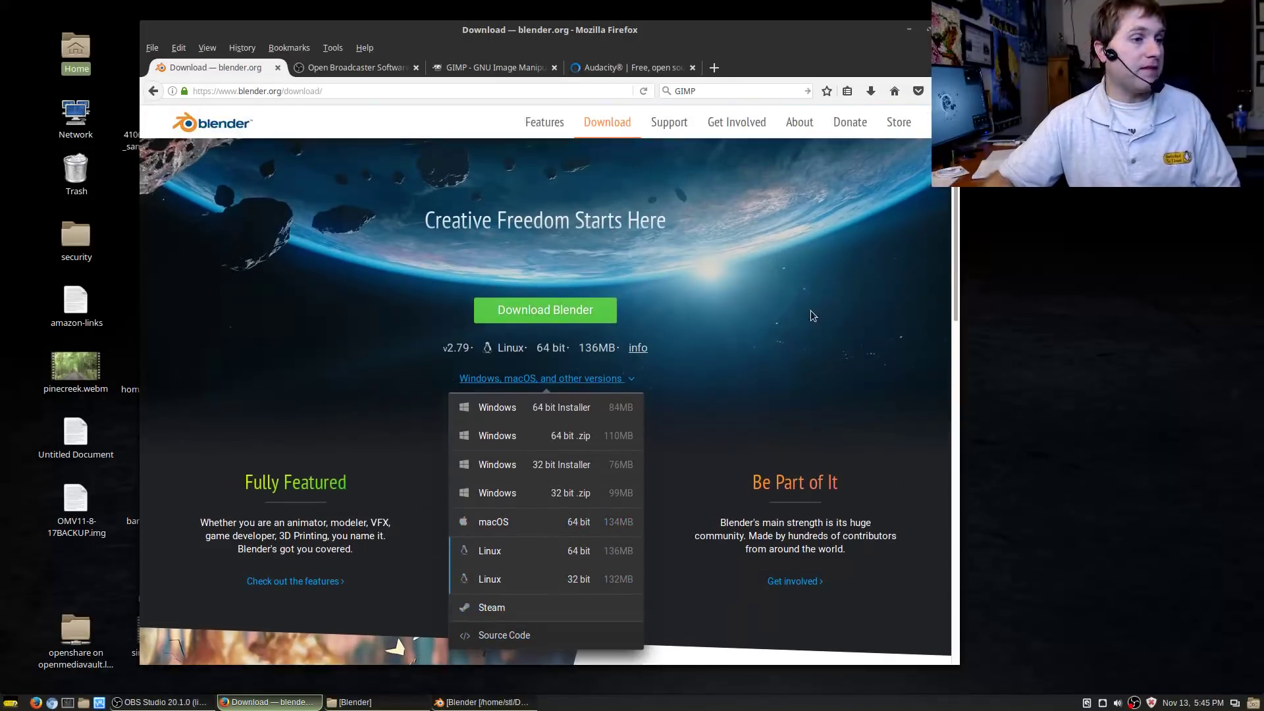
pyautogui.click(808, 312)
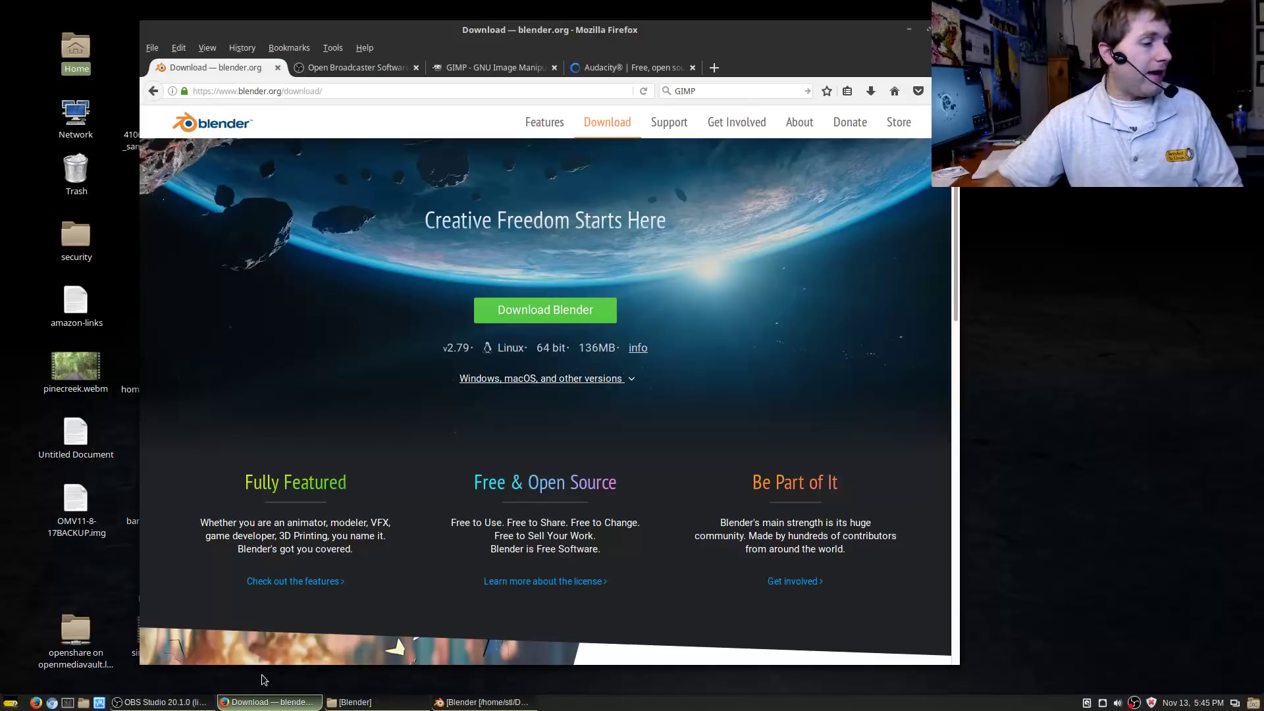
pyautogui.click(484, 702)
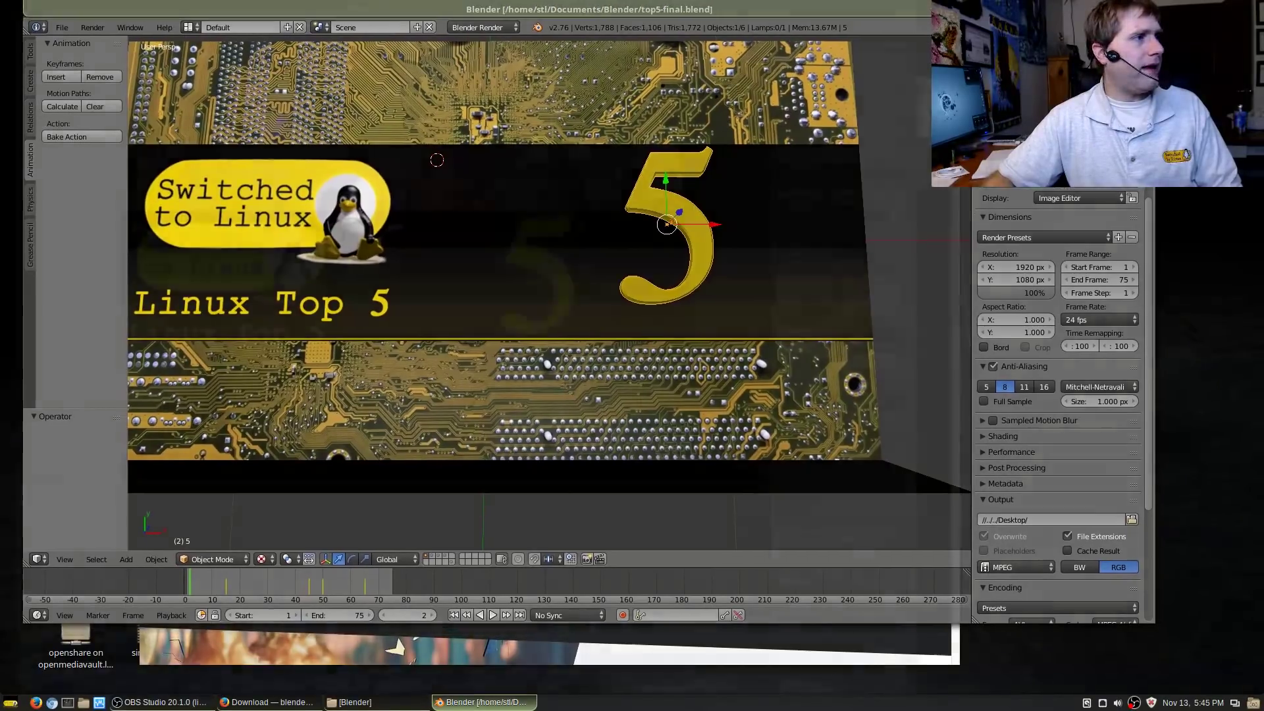
# - Orbit around the Linux Top 5 board, return to camera view and centre the board
pyautogui.scroll(-3, 362, 461)
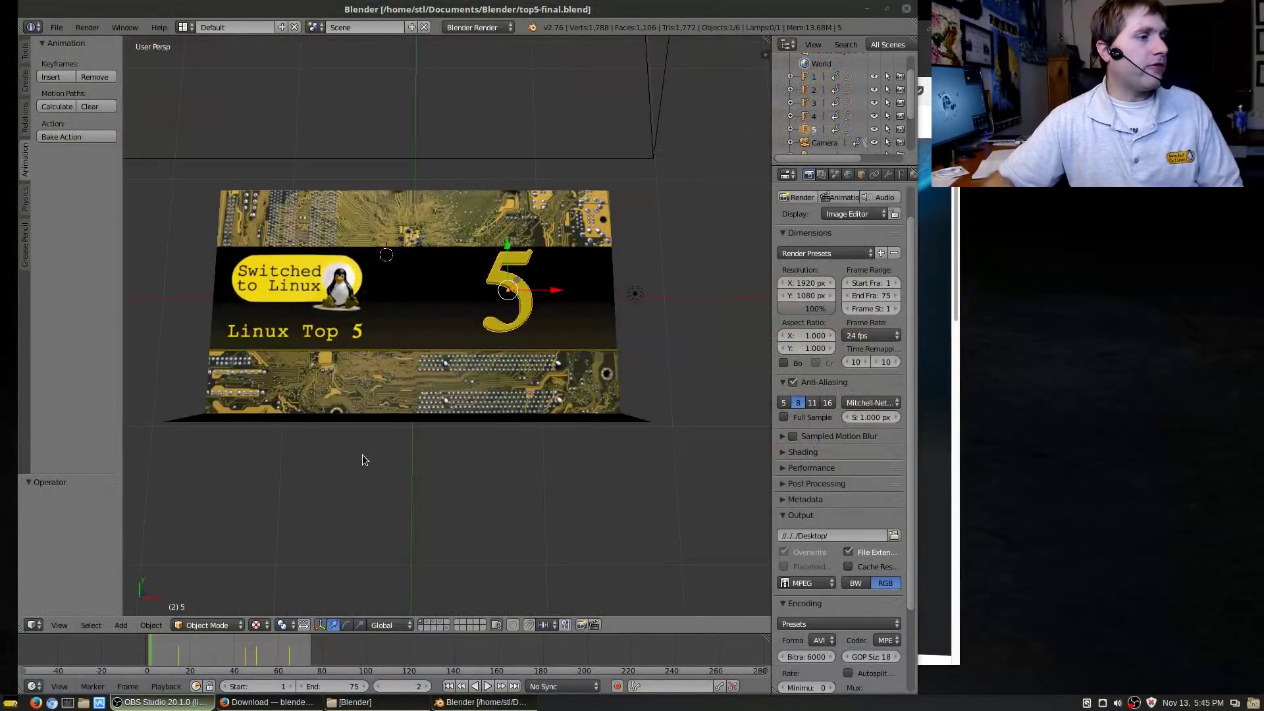
pyautogui.moveTo(190, 312); pyautogui.dragTo(135, 315)
pyautogui.press('KP_0')
pyautogui.moveTo(373, 370)
pyautogui.mouseDown()
pyautogui.moveTo(336, 363)
pyautogui.moveTo(357, 373)
pyautogui.mouseUp()
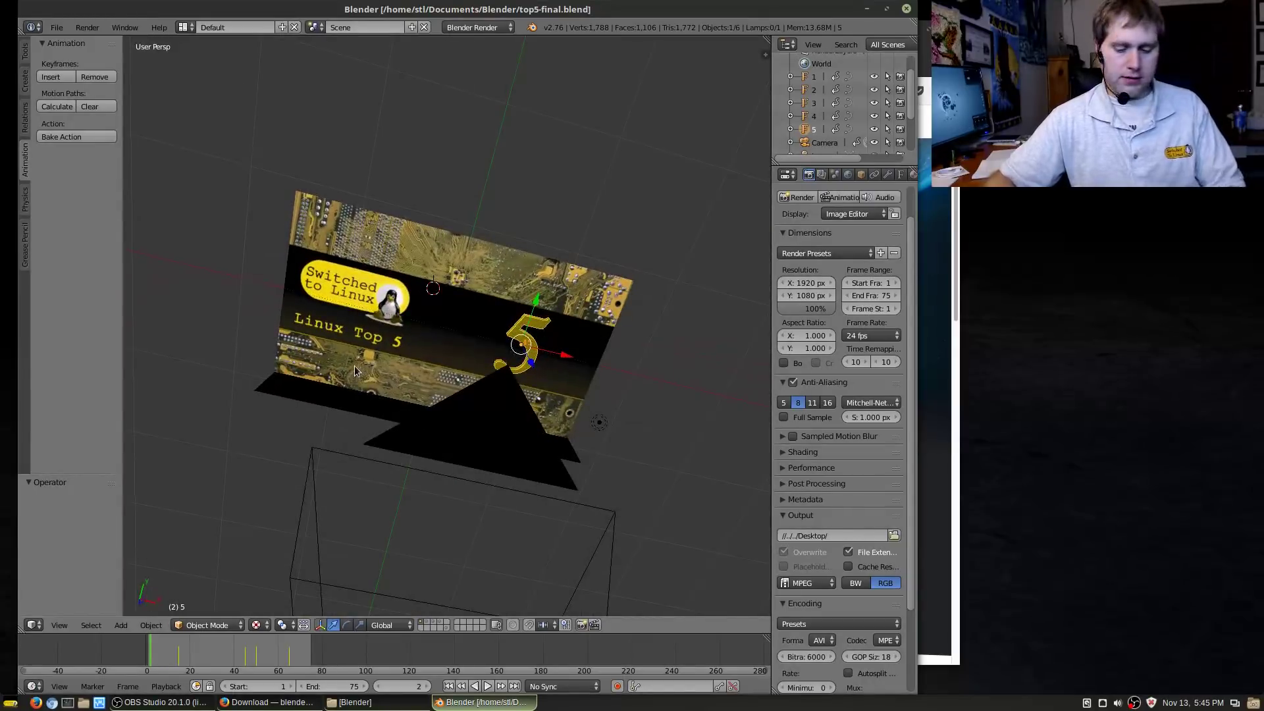
pyautogui.press('KP_0')
pyautogui.scroll(-2, 527, 401)
pyautogui.scroll(1, 540, 415)
pyautogui.moveTo(527, 401); pyautogui.dragTo(686, 550)
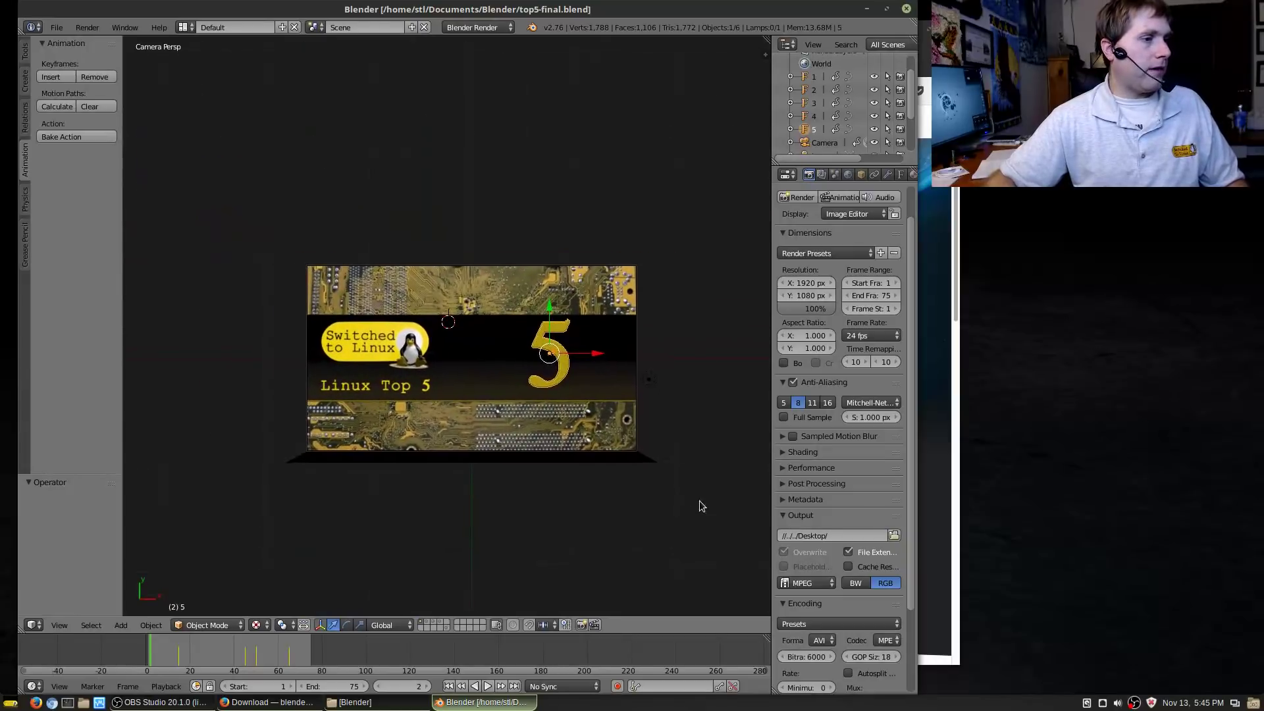
pyautogui.scroll(2, 699, 493)
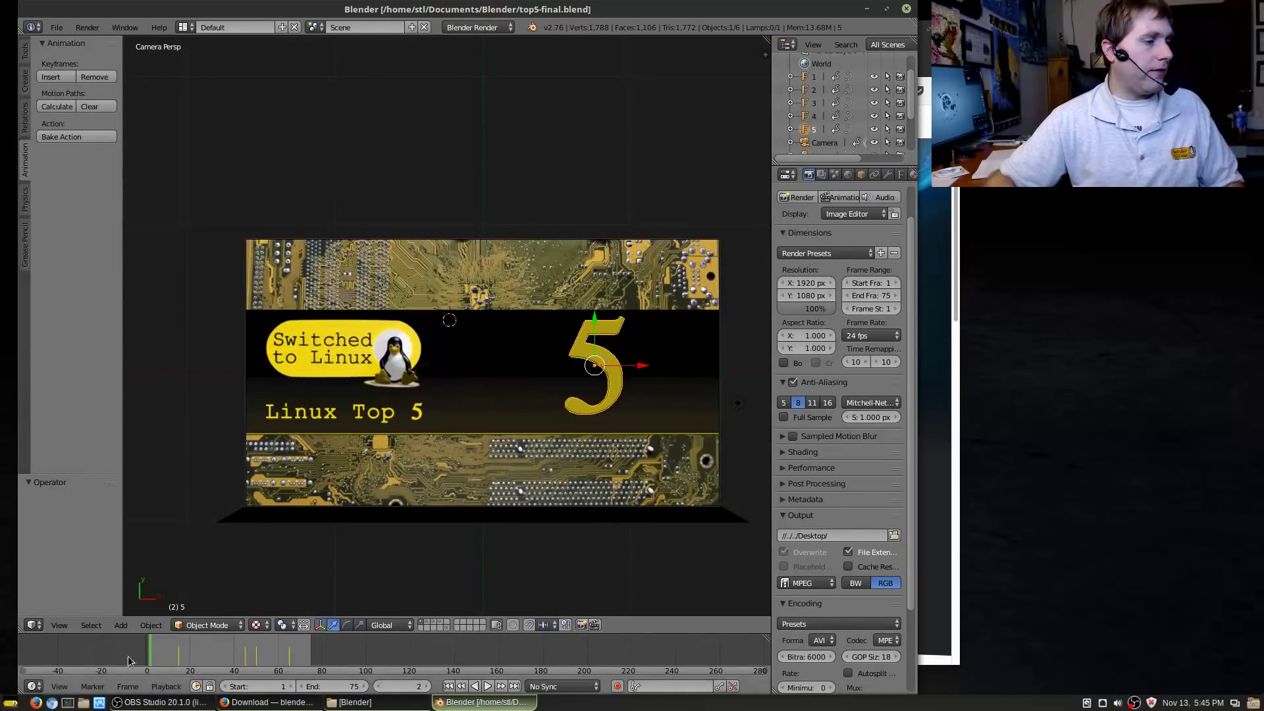
# - Start and then stop the title animation playback from the command search
pyautogui.press('space')
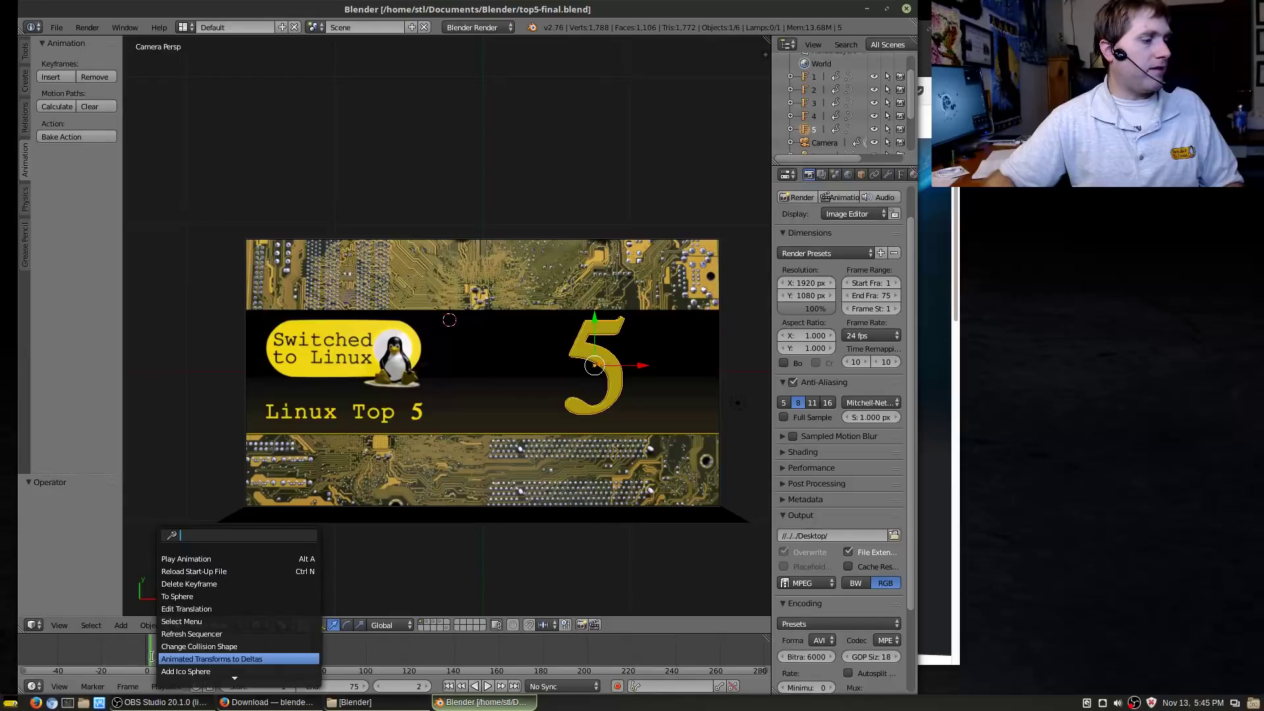
pyautogui.click(226, 559)
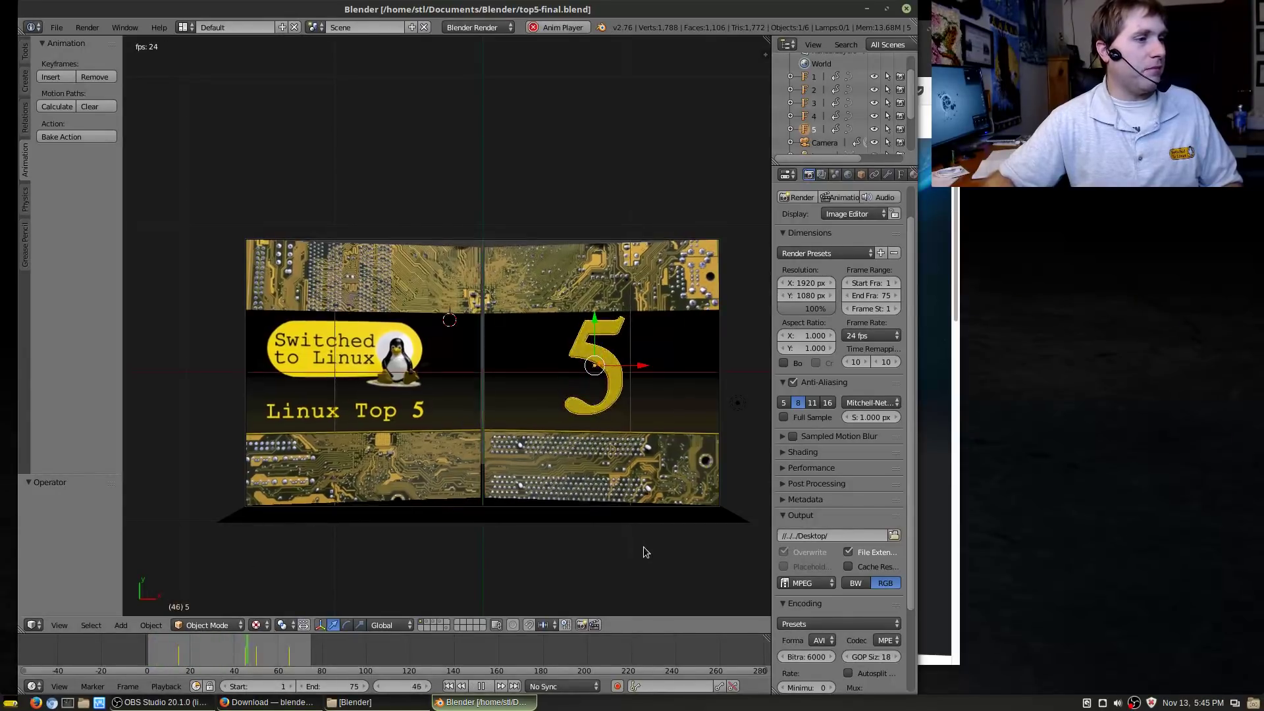
pyautogui.press('space')
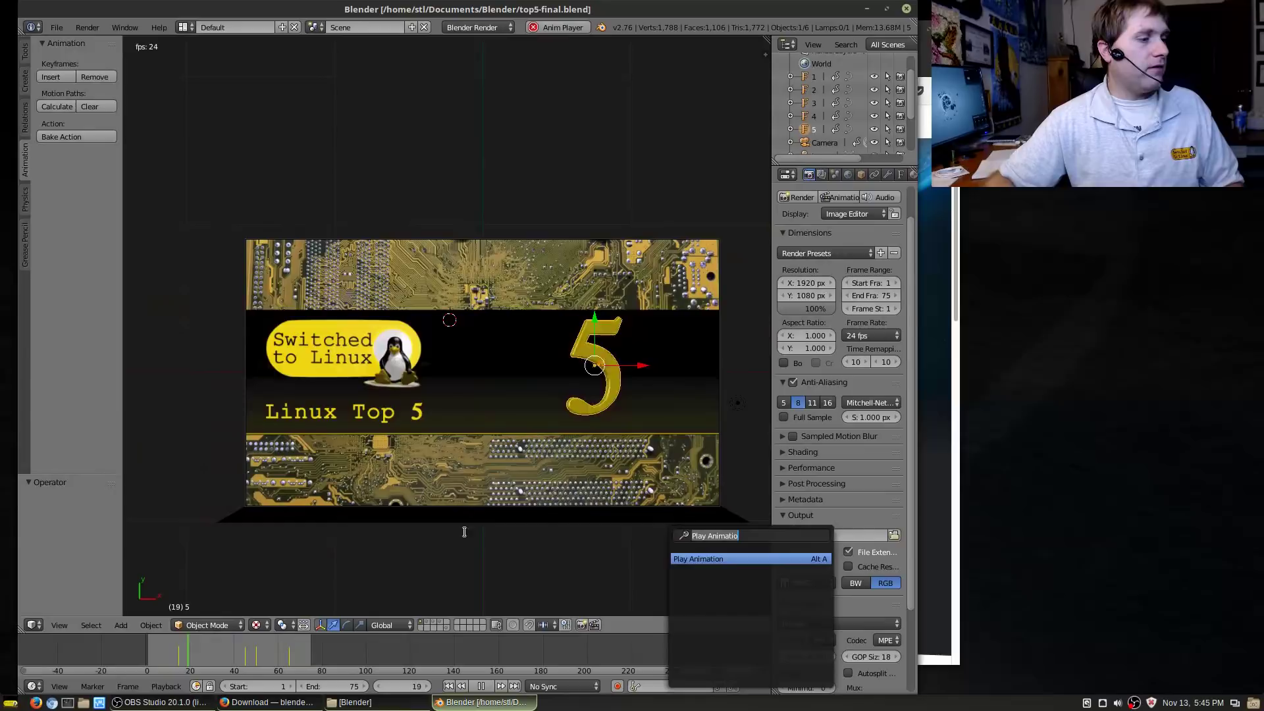
pyautogui.press('Return')
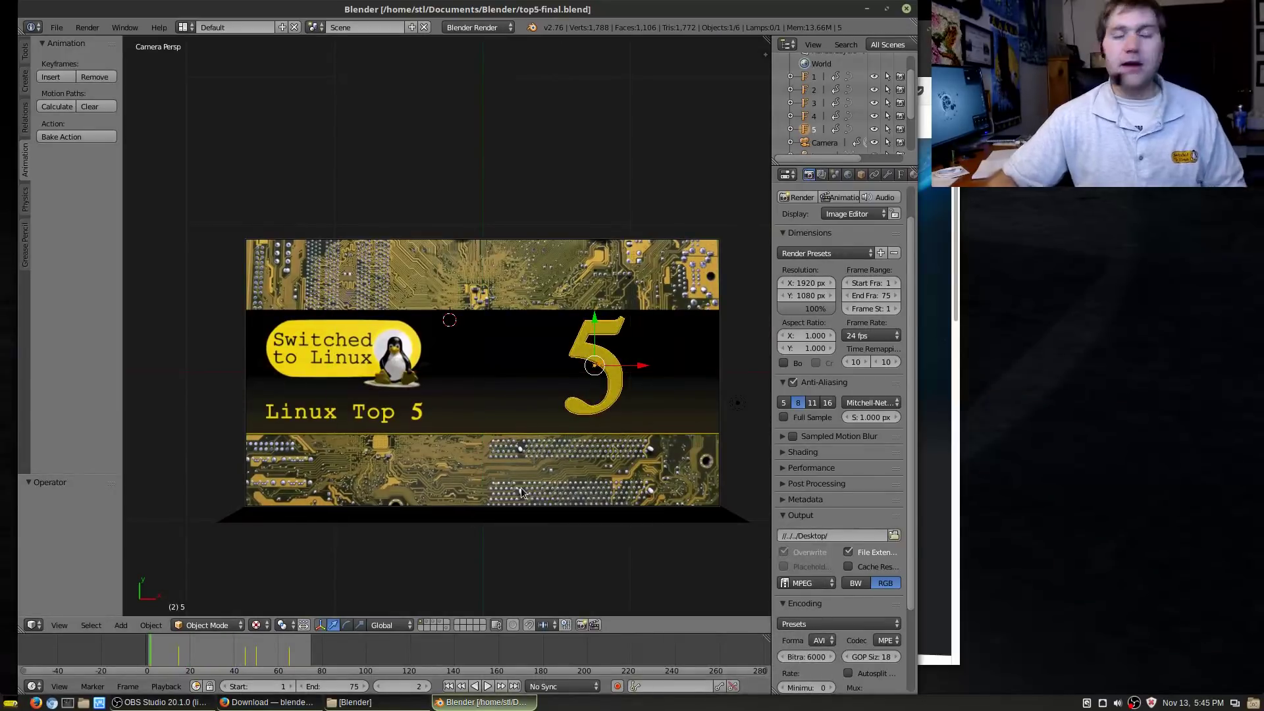
# - Orbit the viewport to see the title plane and camera at an angle
pyautogui.moveTo(342, 470); pyautogui.dragTo(488, 154)
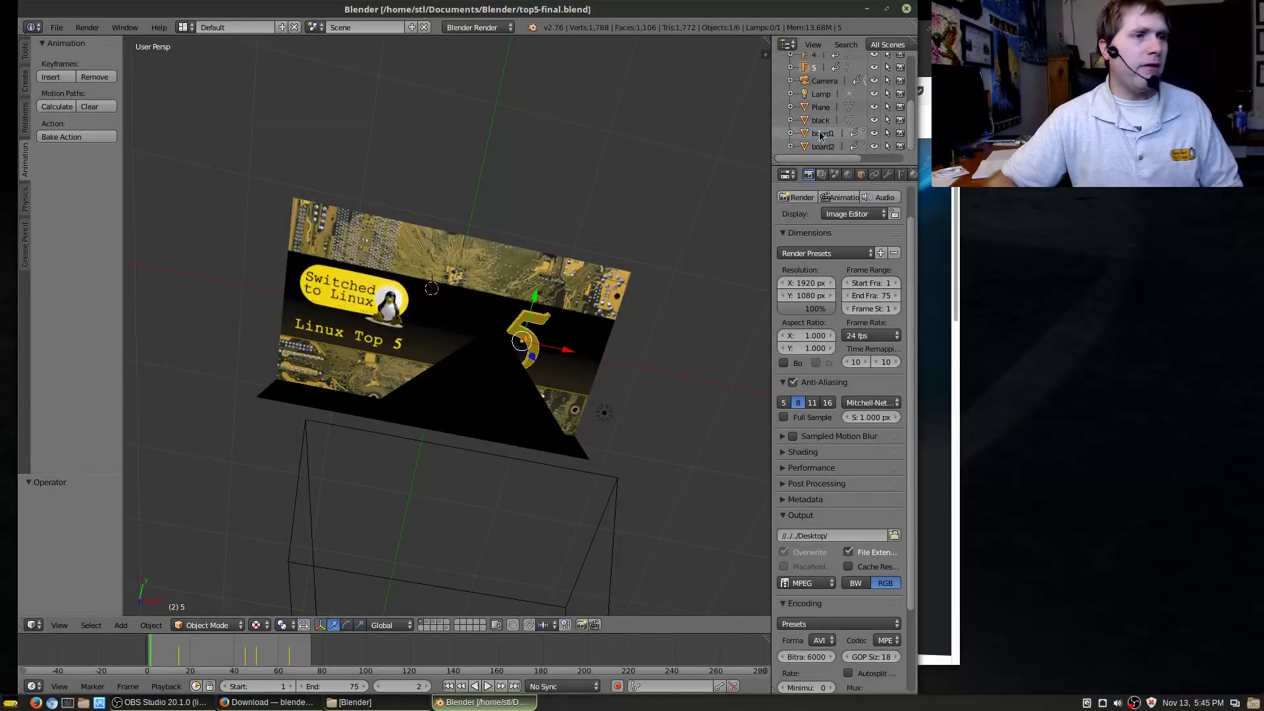
pyautogui.scroll(4, 819, 130)
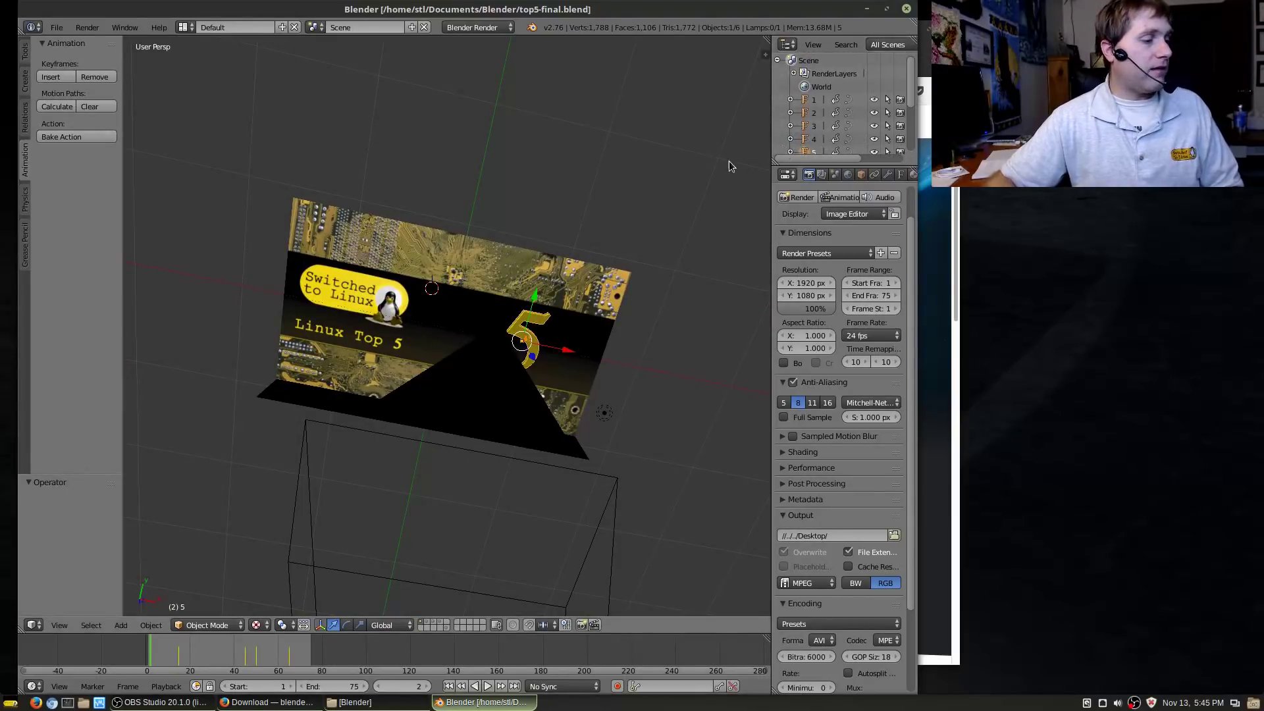
pyautogui.scroll(-2, 743, 304)
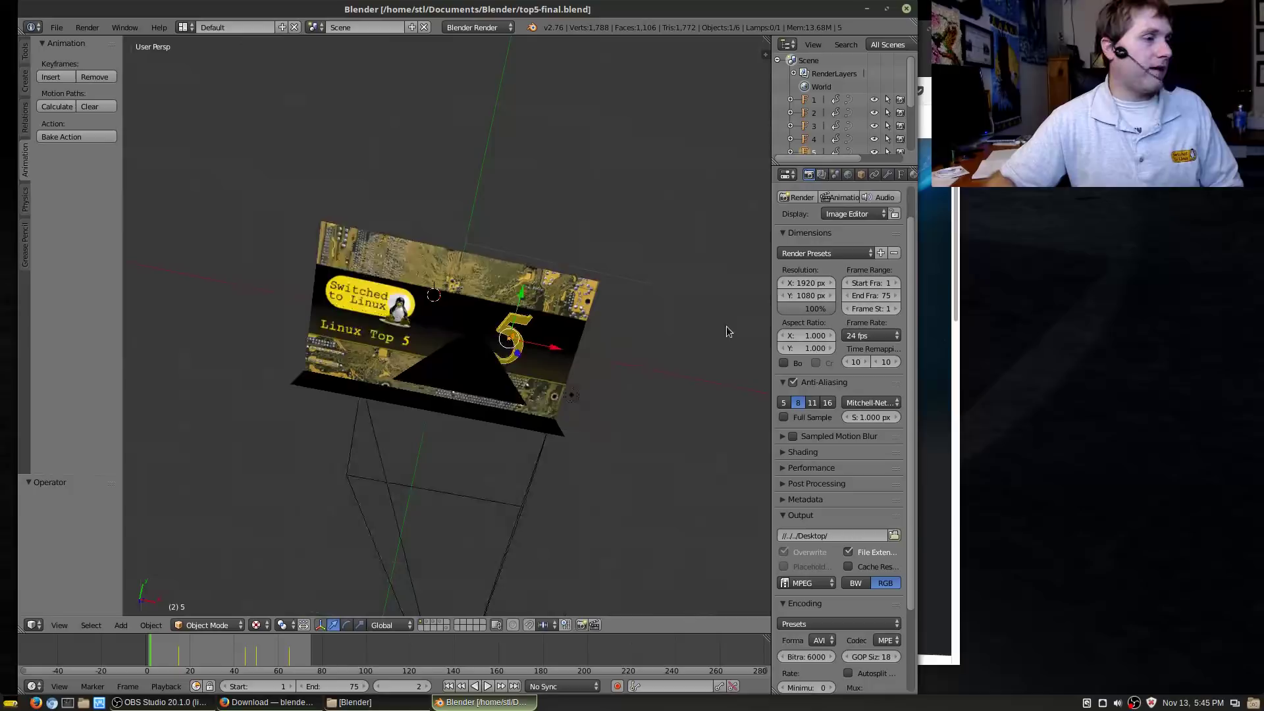
pyautogui.scroll(2, 831, 330)
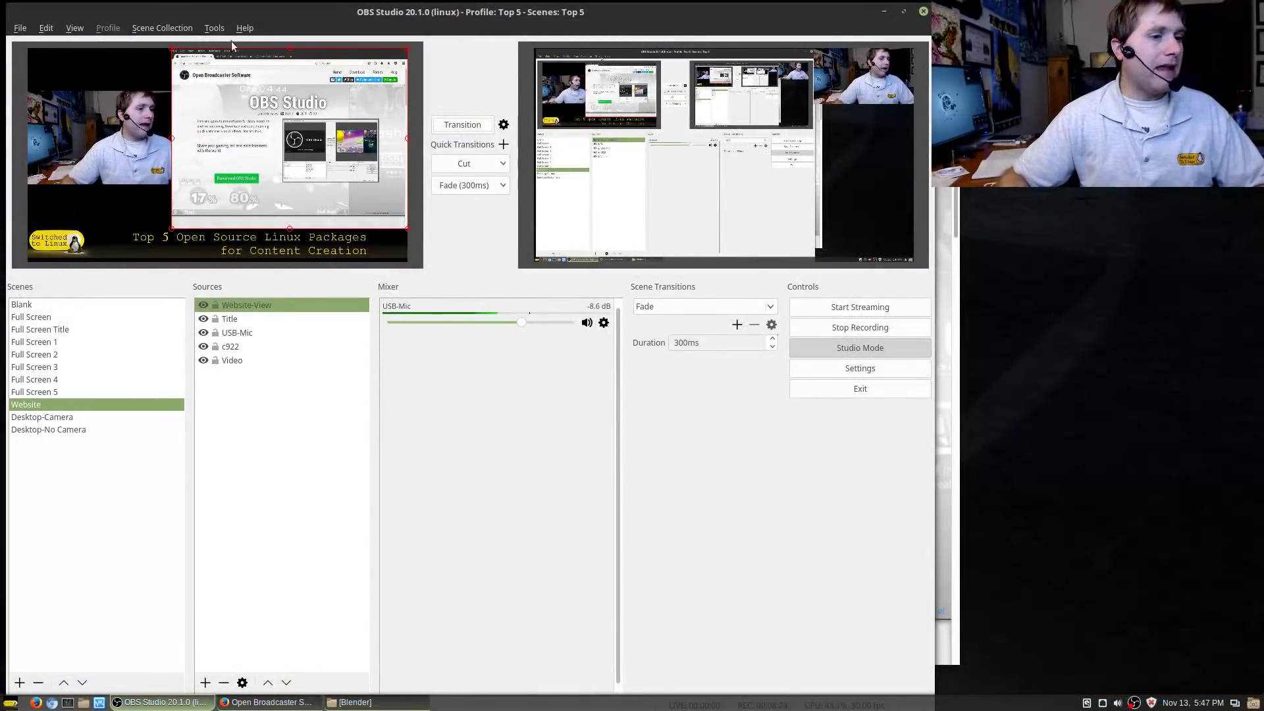
# - Check the Scene Collection menu, then preview Full Screen 1, 3, 4, 5, 3 and finally 2
pyautogui.click(153, 28)
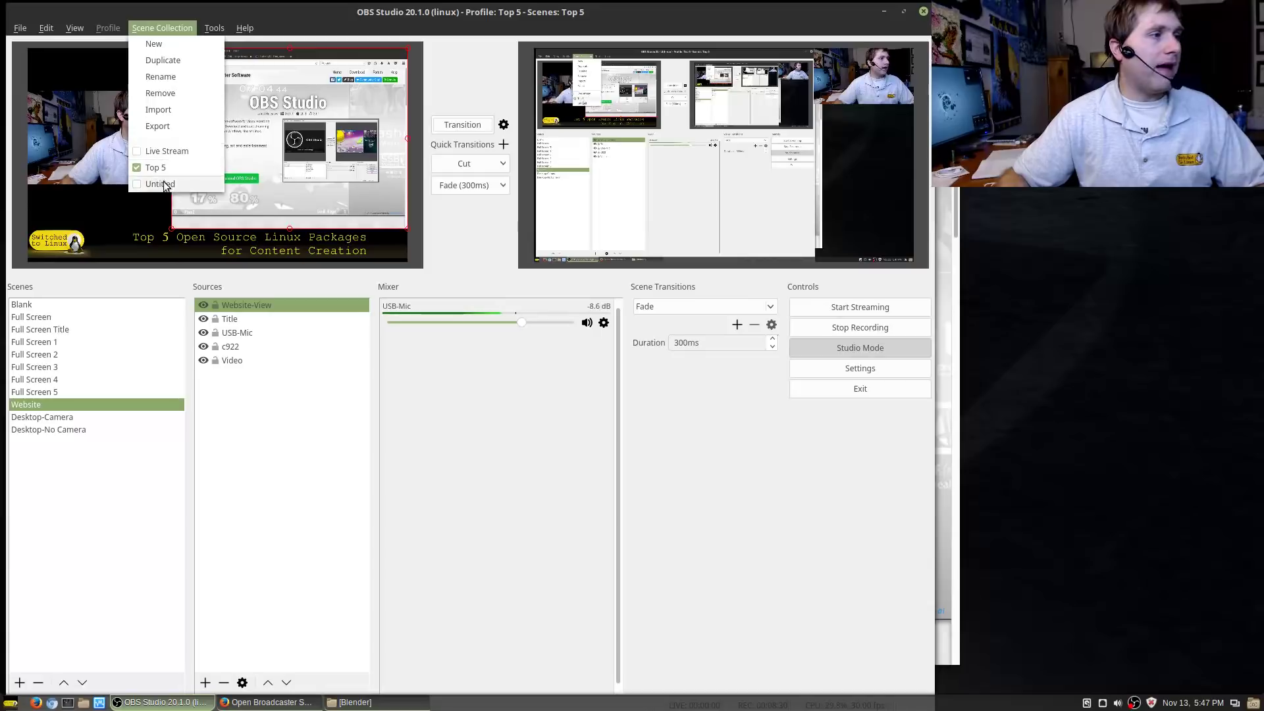
pyautogui.click(288, 9)
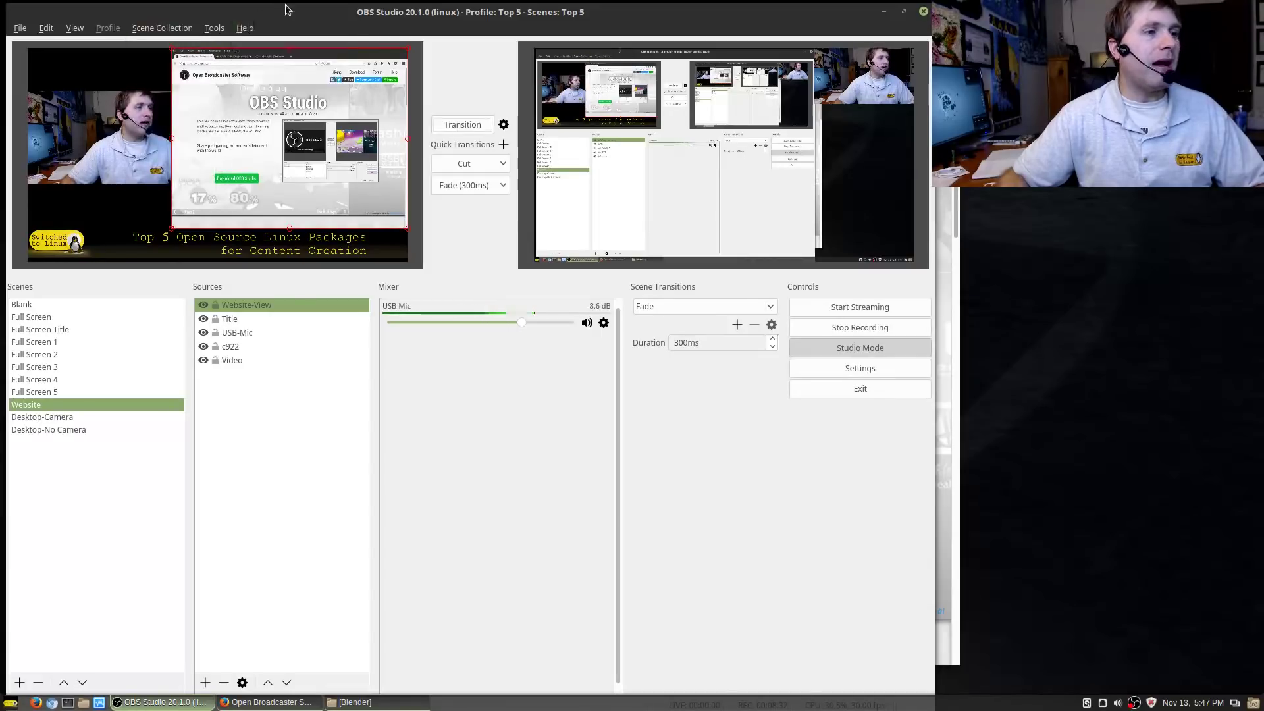
pyautogui.click(44, 343)
pyautogui.click(36, 368)
pyautogui.click(33, 379)
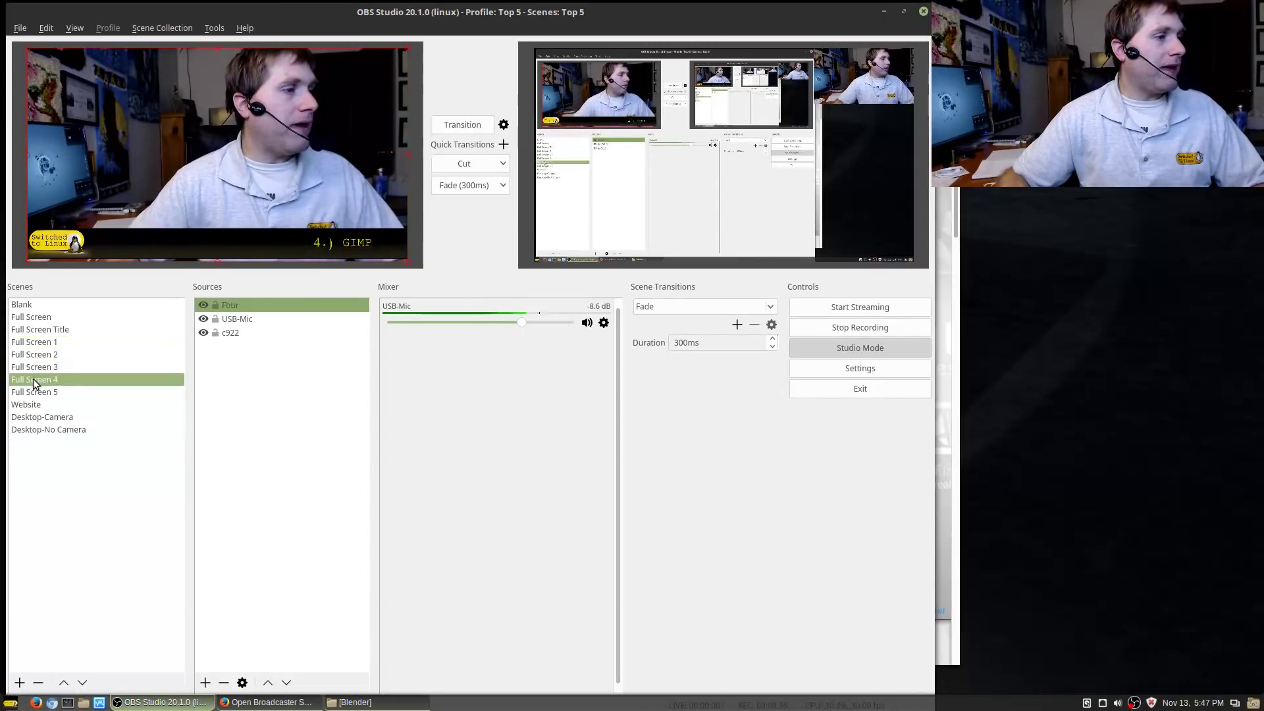
pyautogui.click(29, 391)
pyautogui.click(44, 367)
pyautogui.click(46, 355)
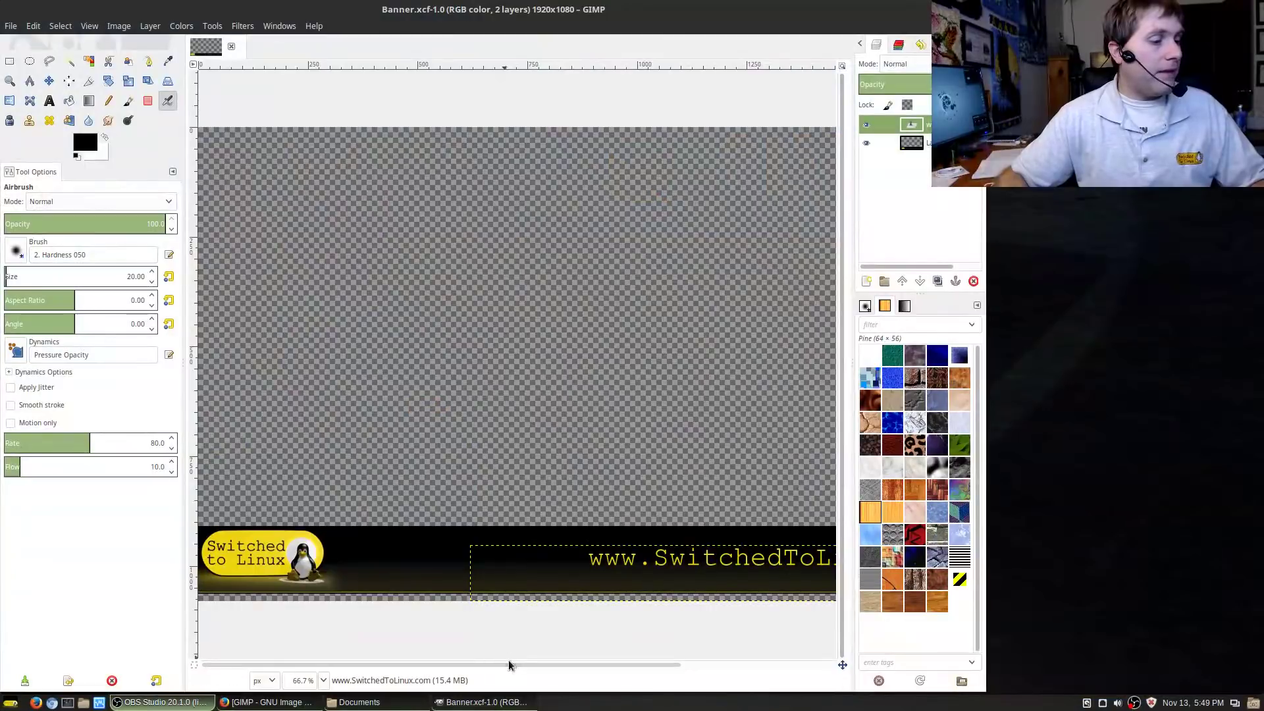
pyautogui.moveTo(509, 665); pyautogui.dragTo(421, 708)
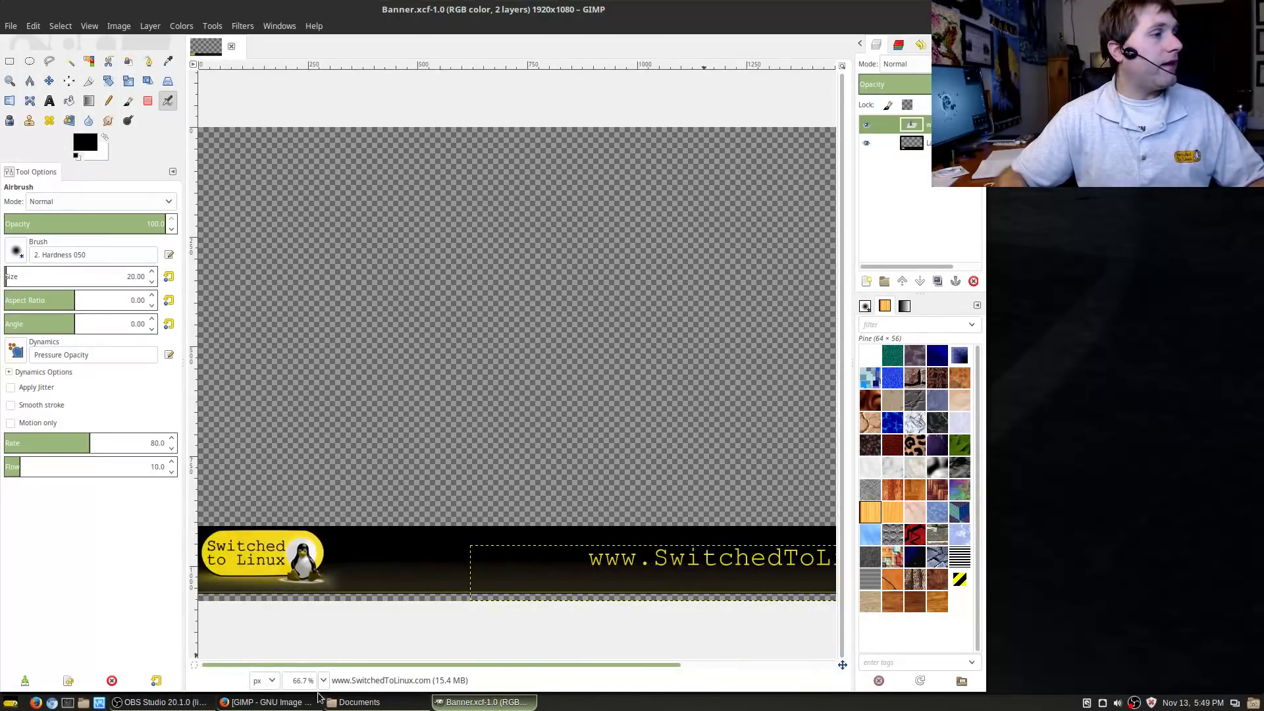
pyautogui.click(50, 102)
pyautogui.click(636, 575)
pyautogui.hotkey('ctrl', 'a')
pyautogui.press('BackSpace')
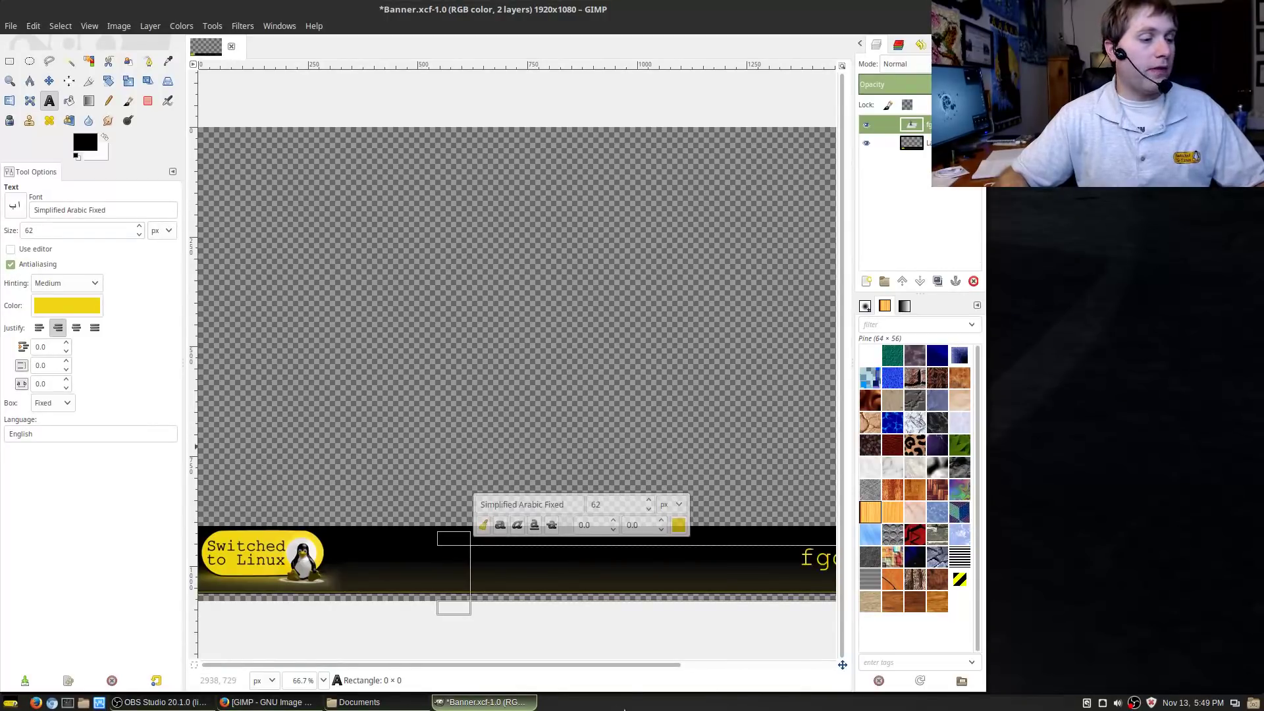
pyautogui.moveTo(635, 661); pyautogui.dragTo(859, 638)
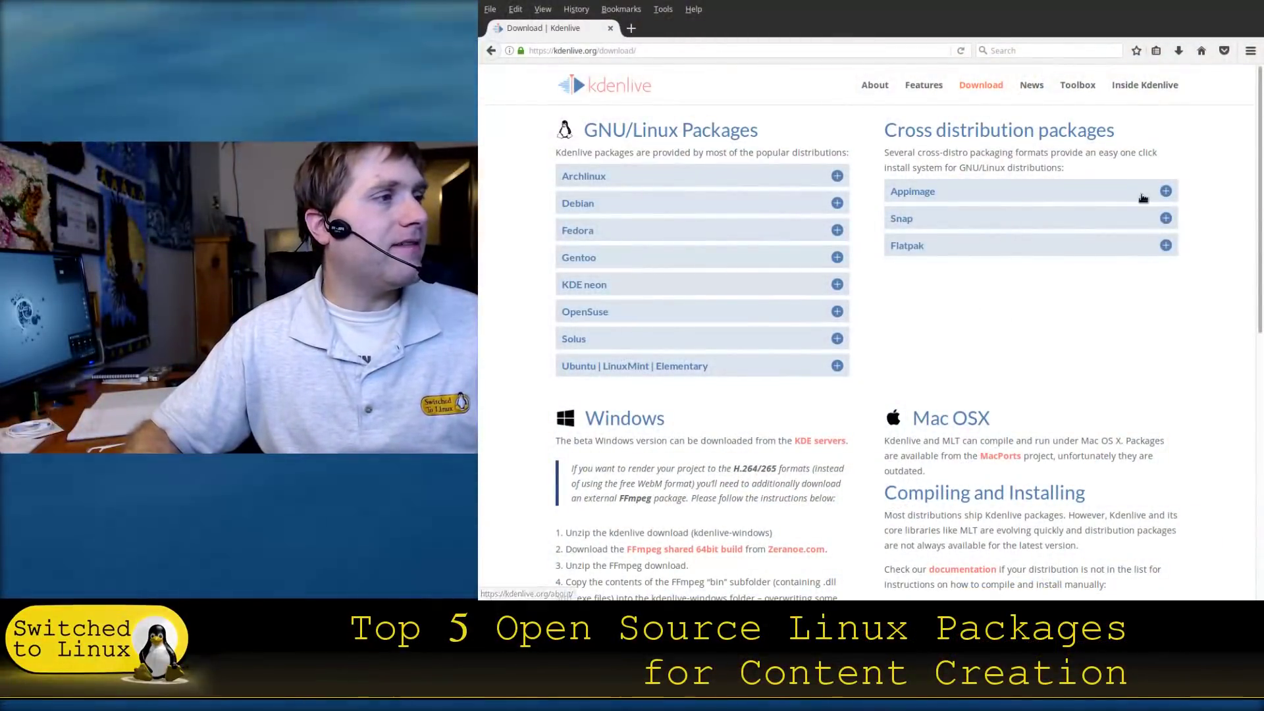
# - Open the Kdenlive About page and scroll through it
pyautogui.click(876, 85)
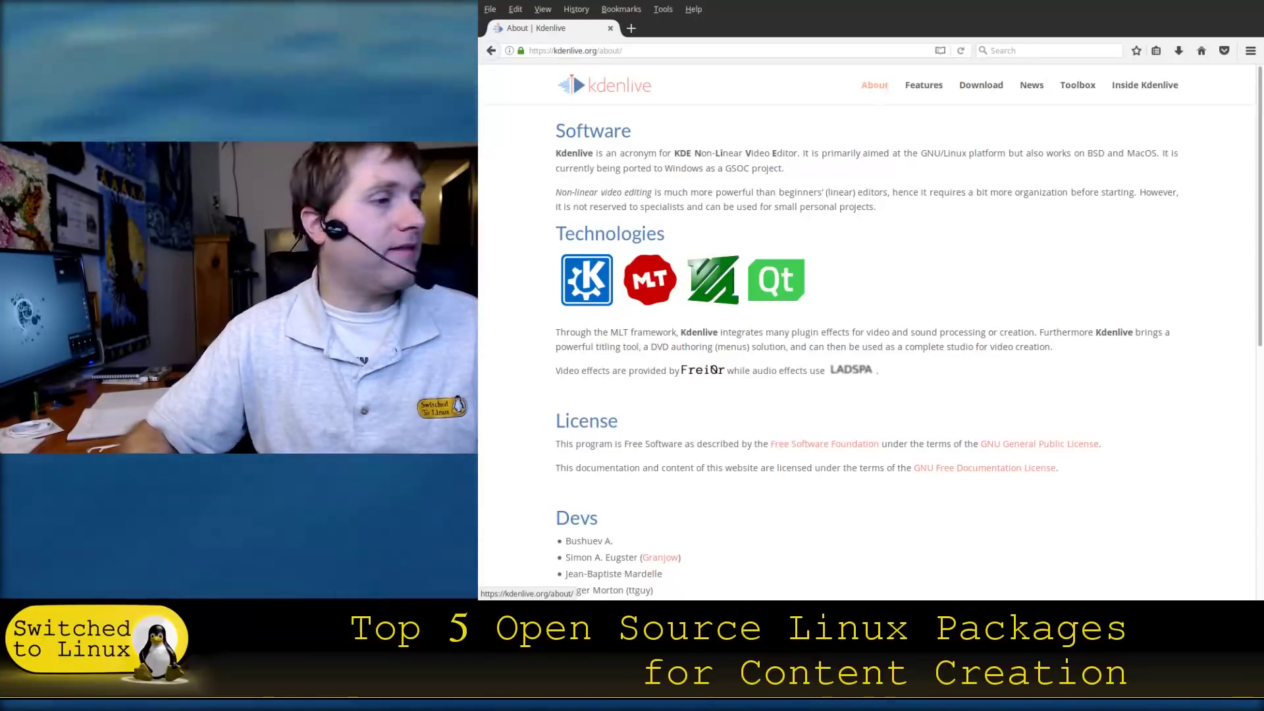
pyautogui.scroll(-3, 811, 293)
pyautogui.scroll(-5, 823, 303)
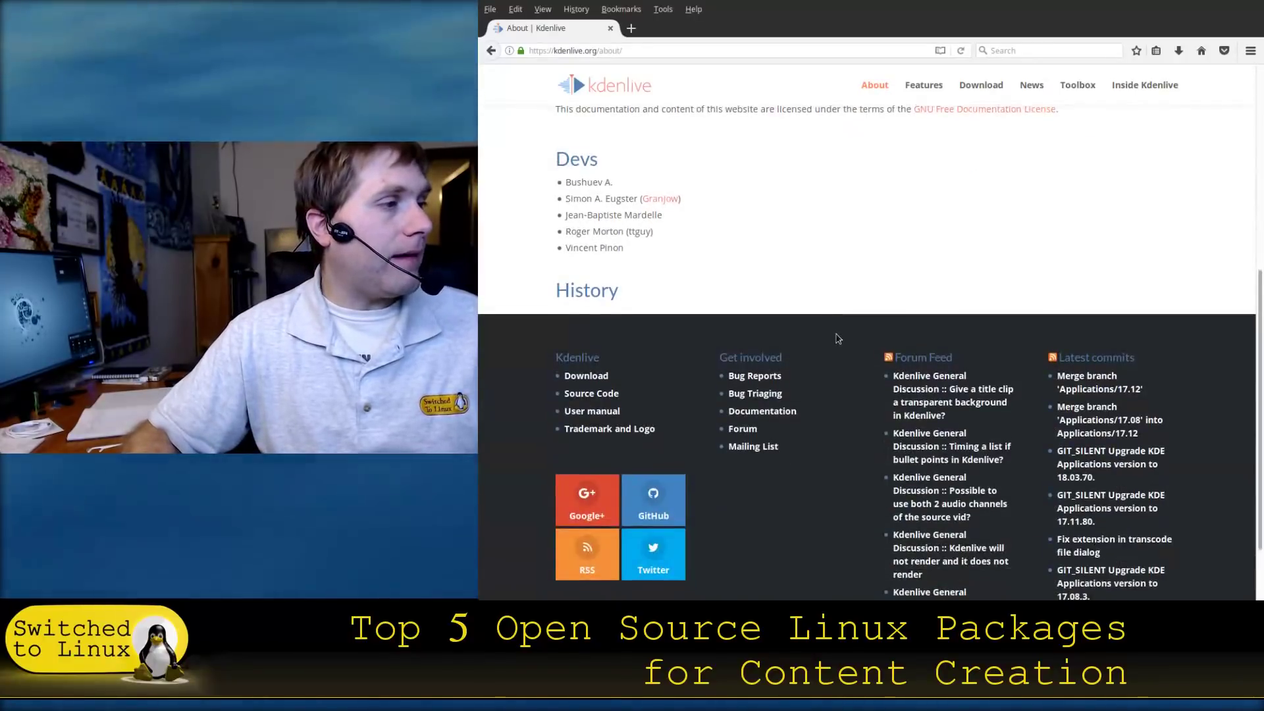
pyautogui.scroll(8, 835, 323)
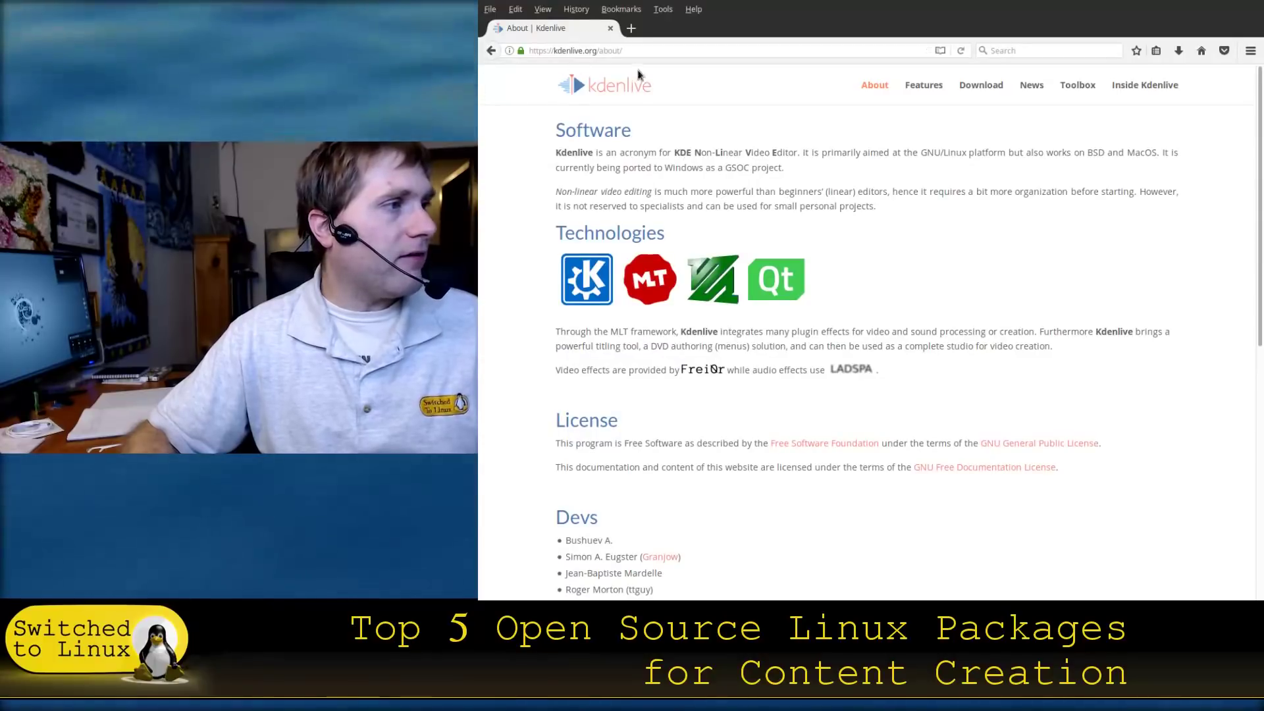
# - Return to the Kdenlive Download page and scroll through its package options
pyautogui.click(993, 88)
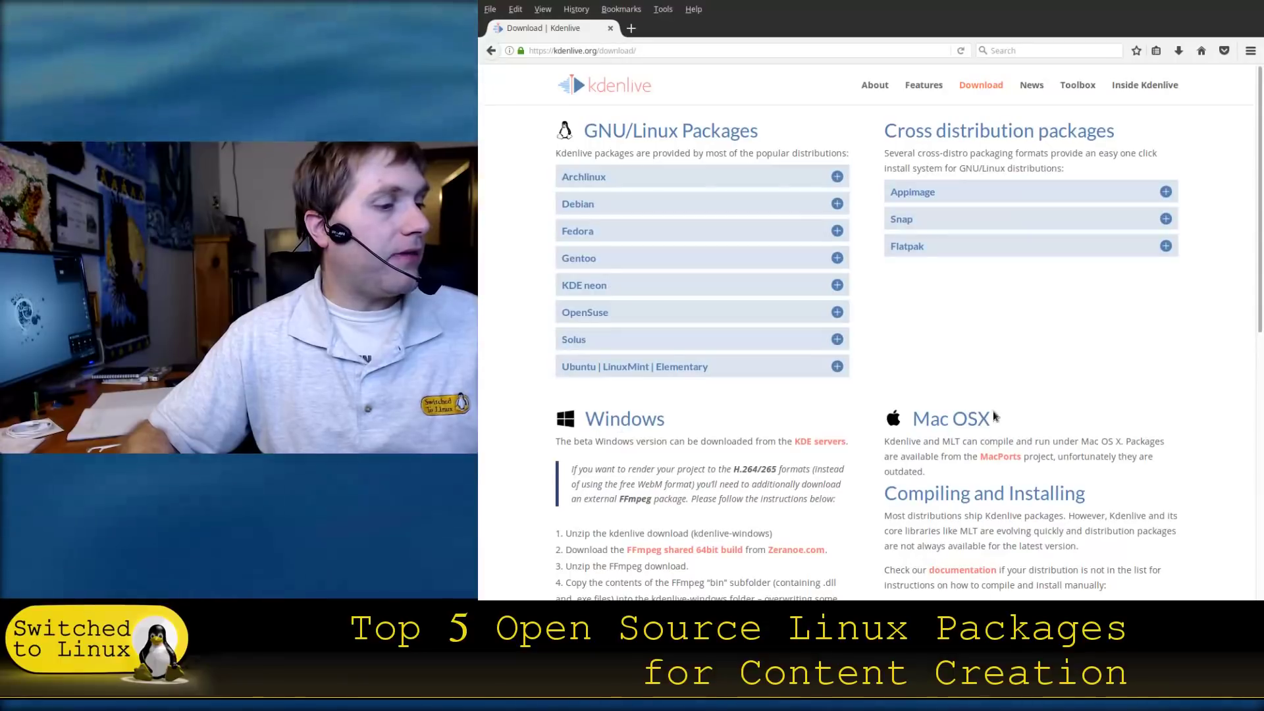
pyautogui.scroll(-3, 633, 447)
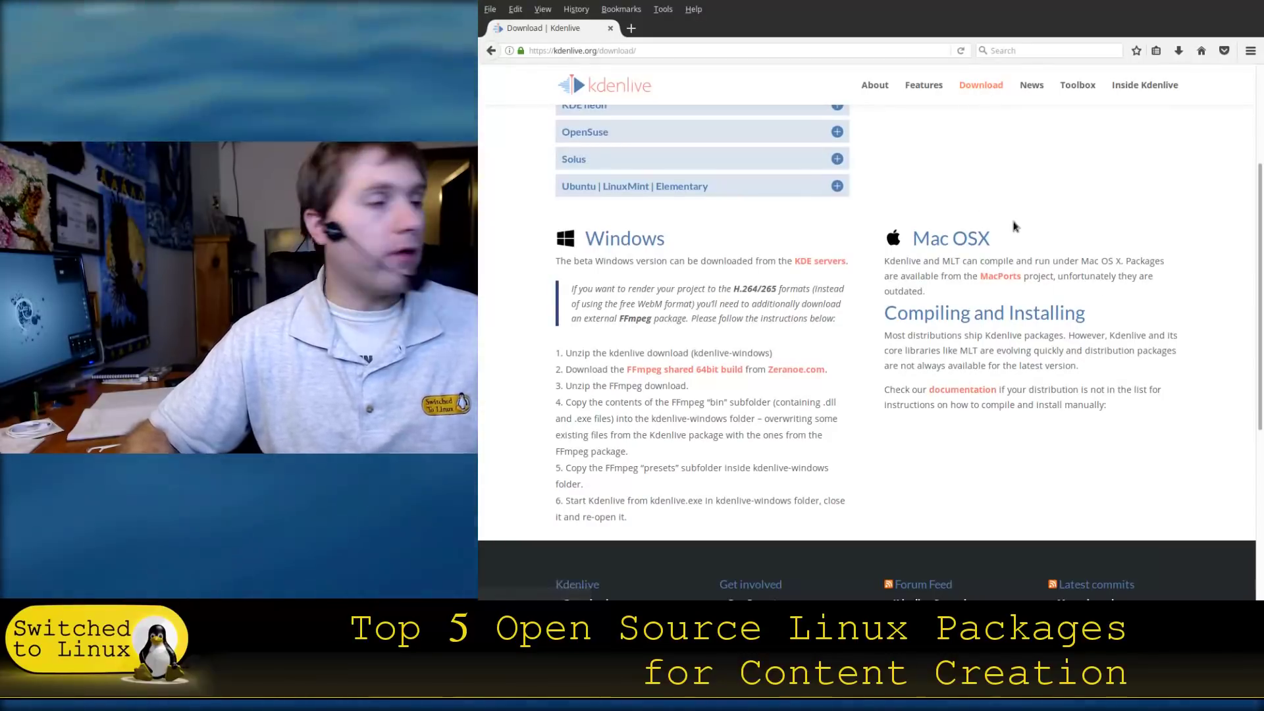
pyautogui.scroll(2, 819, 293)
pyautogui.scroll(-2, 820, 292)
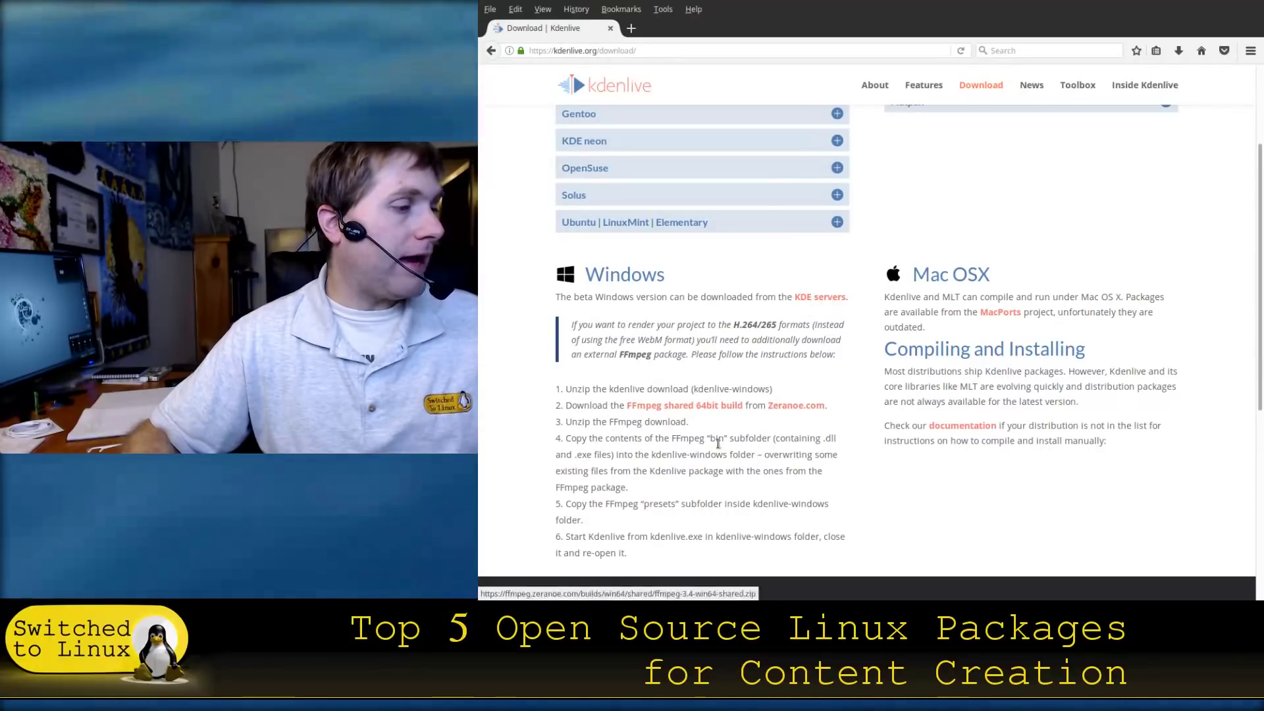
pyautogui.scroll(-2, 814, 400)
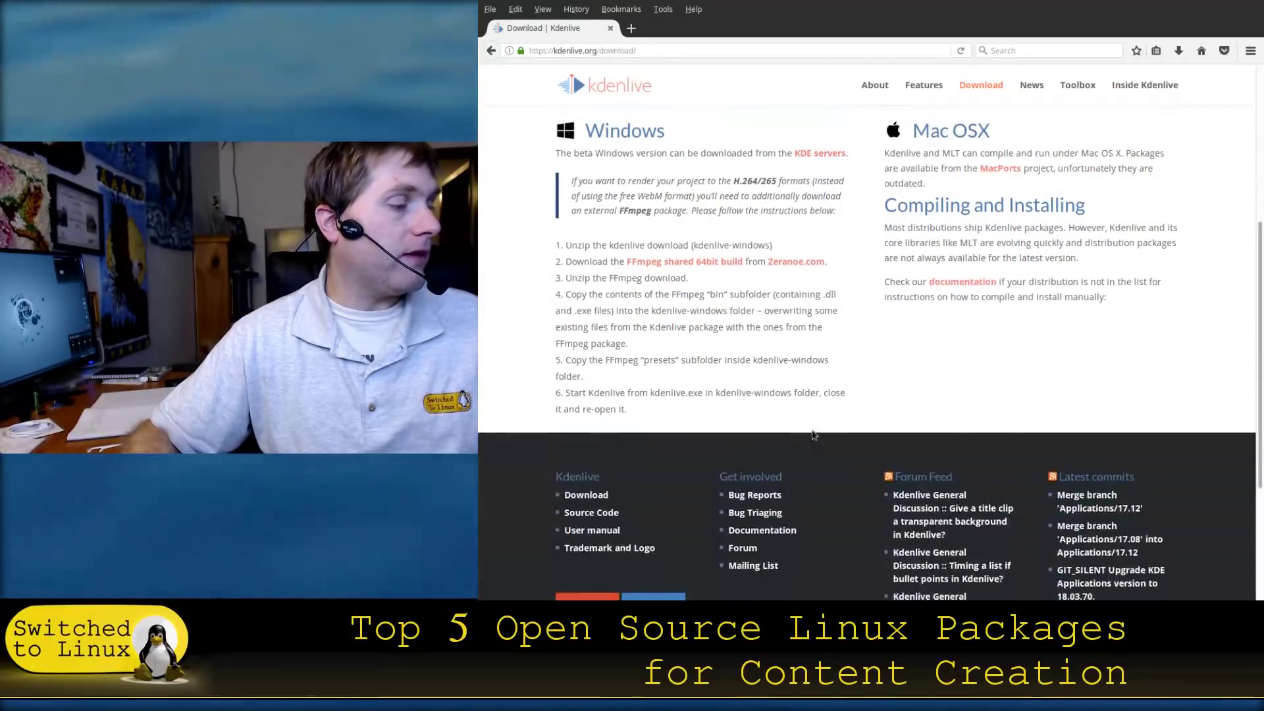
pyautogui.scroll(4, 809, 322)
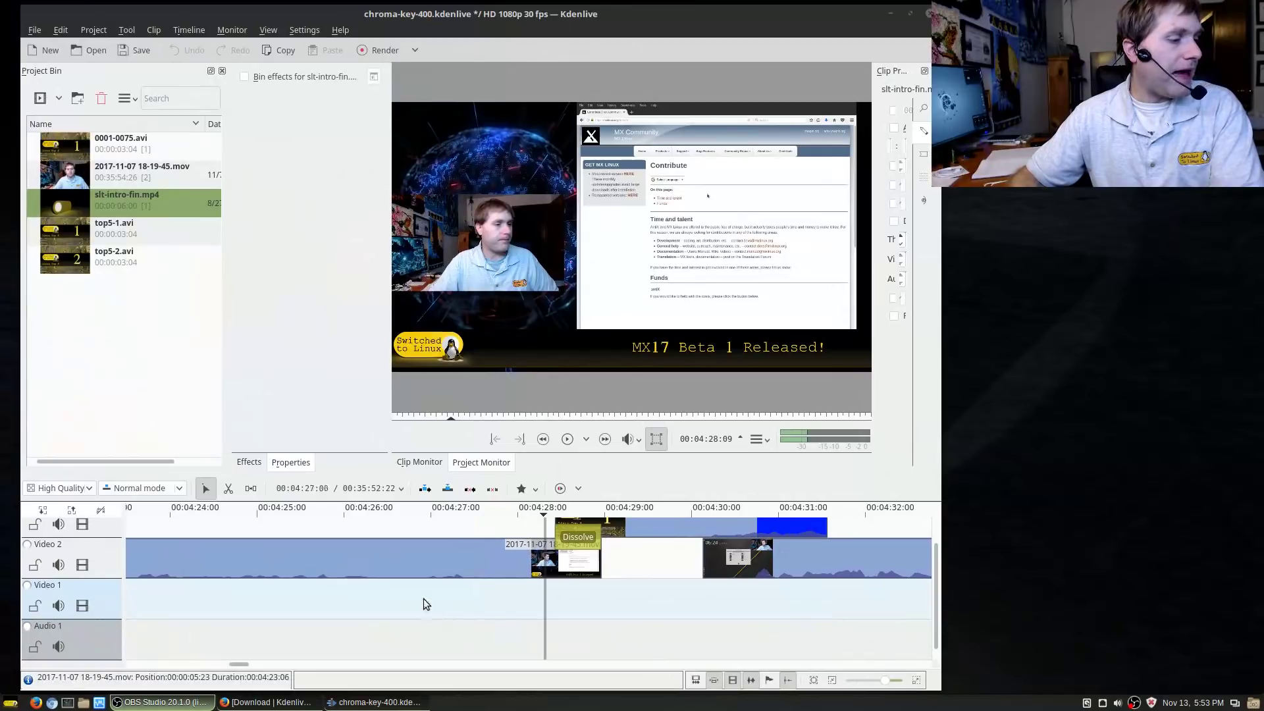
# - Scroll the timeline to 00:00:00 and play the slt-intro-fin intro from about 3 s, then from 1 s
pyautogui.moveTo(935, 579); pyautogui.dragTo(946, 546)
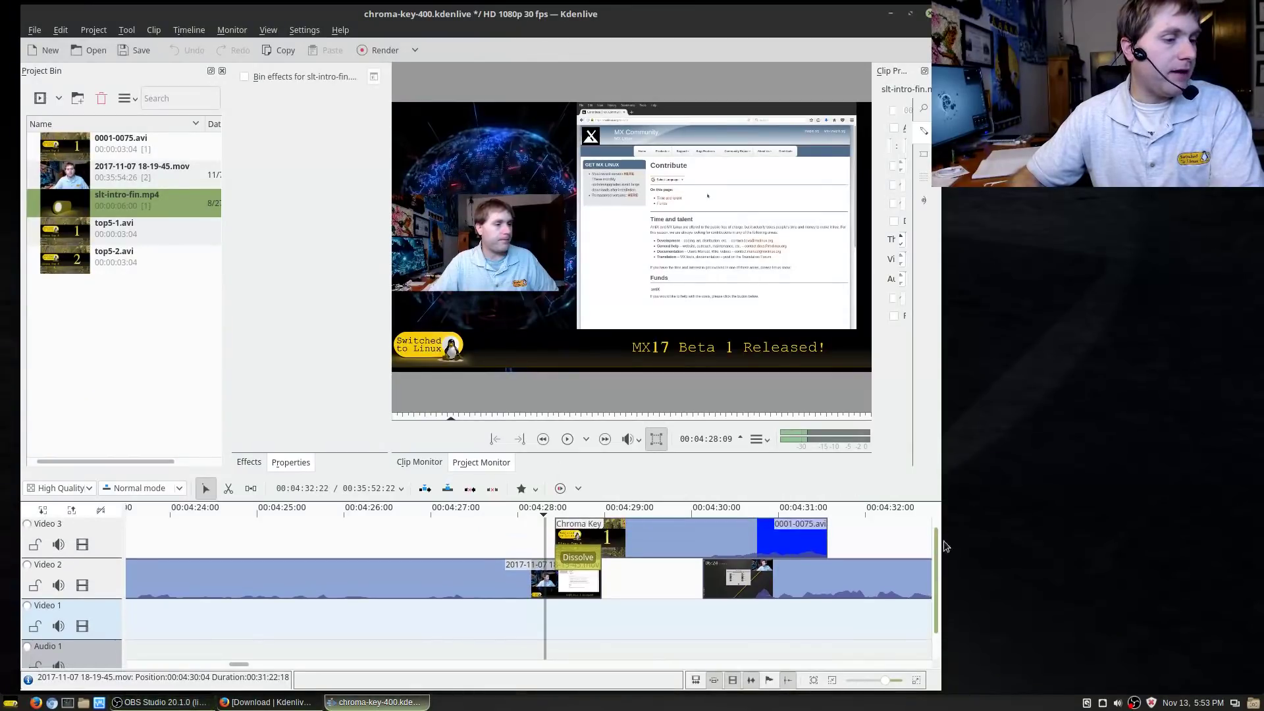
pyautogui.moveTo(245, 665); pyautogui.dragTo(139, 683)
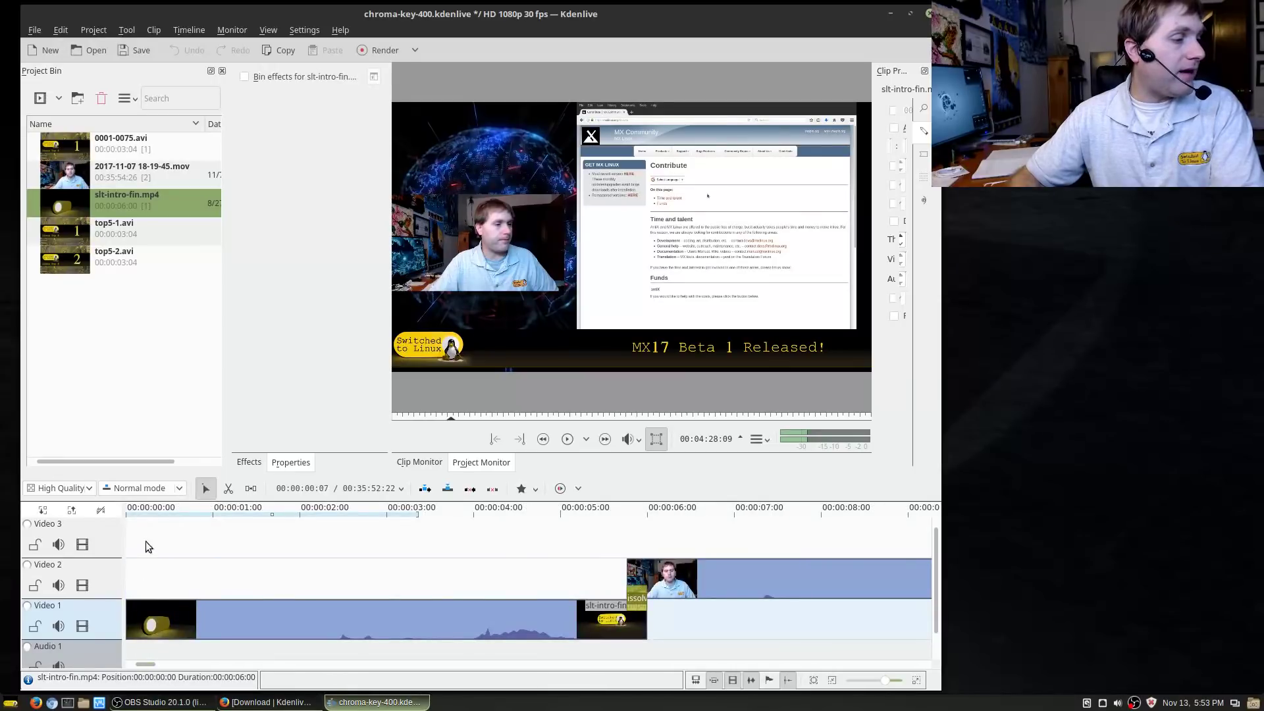
pyautogui.click(440, 512)
pyautogui.press('space')
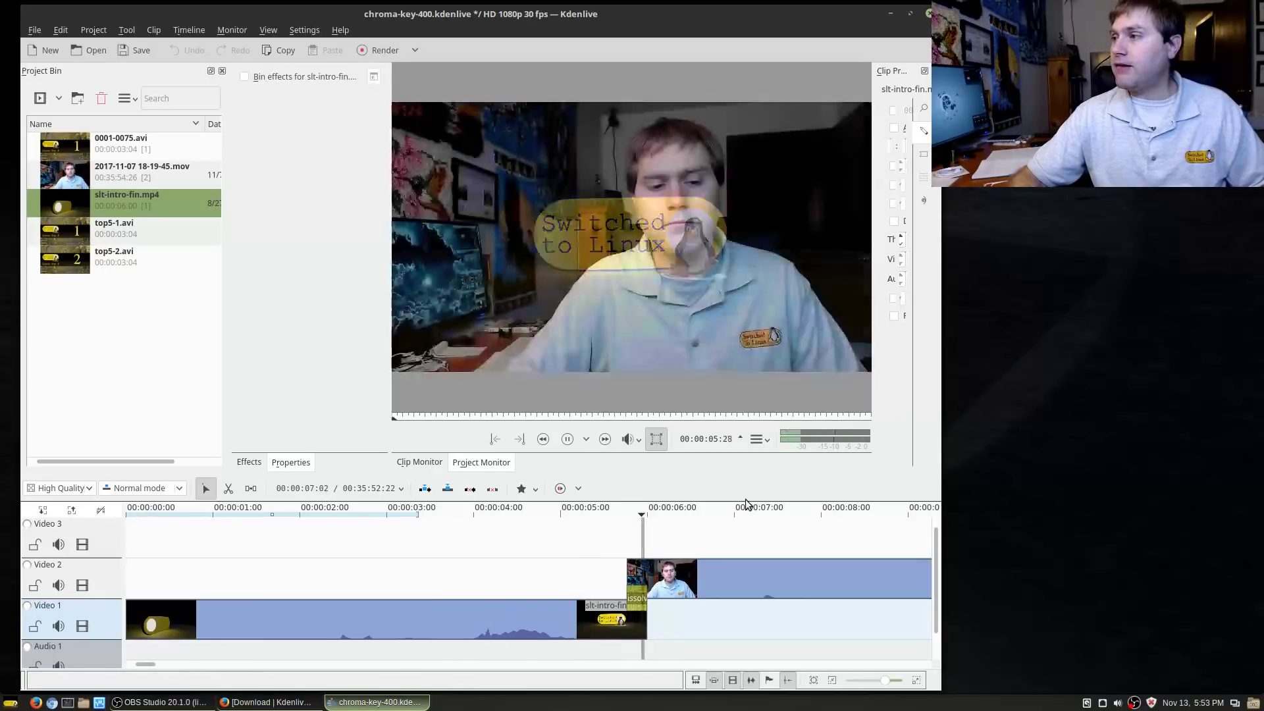
pyautogui.press('space')
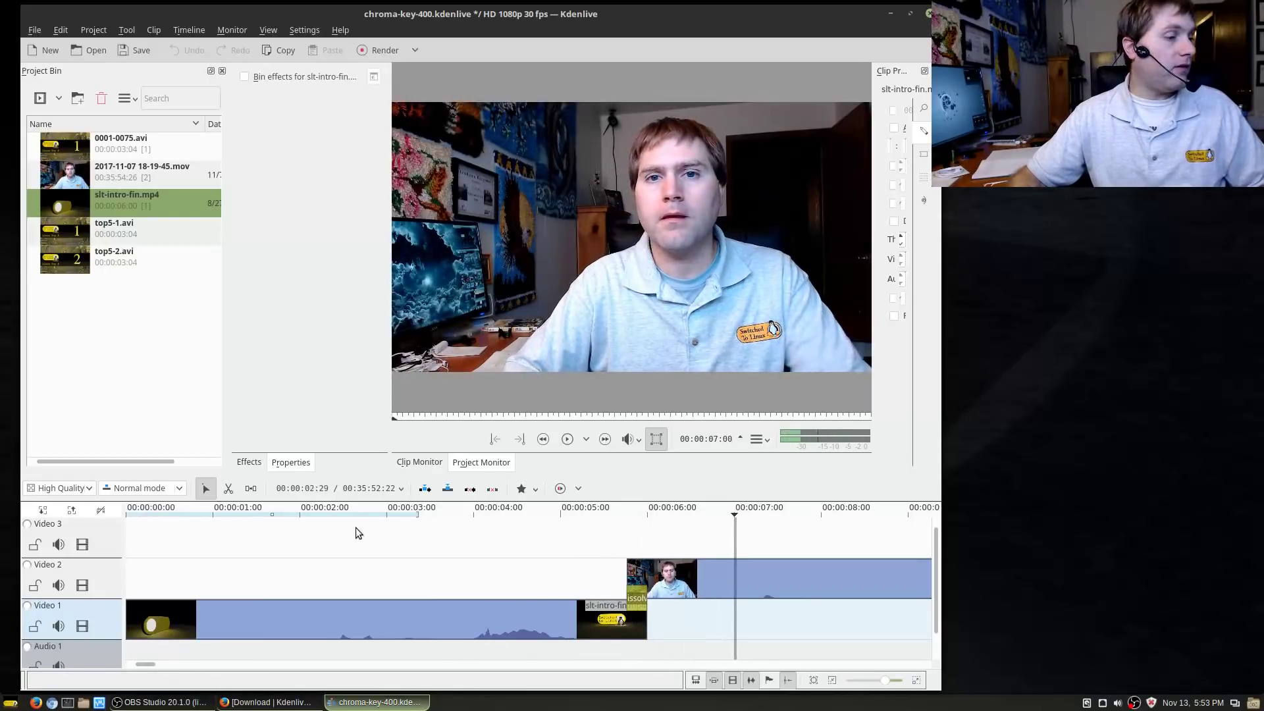
pyautogui.click(219, 513)
pyautogui.press('space')
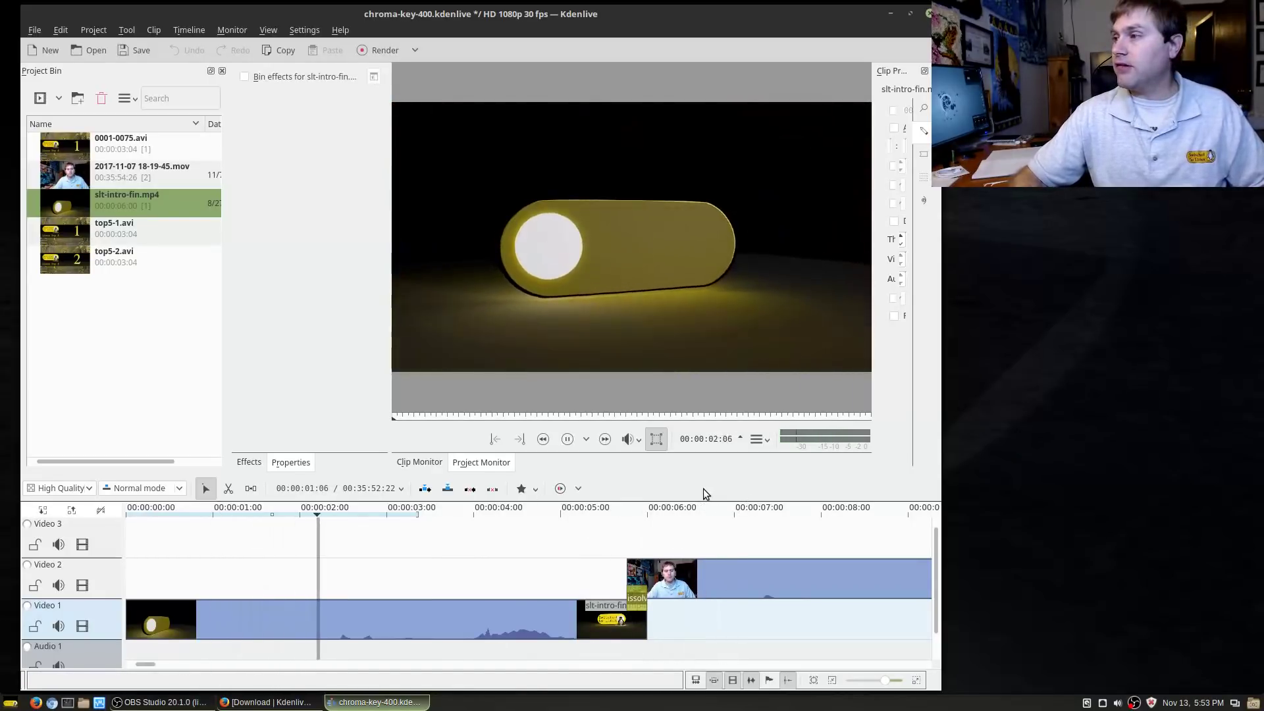